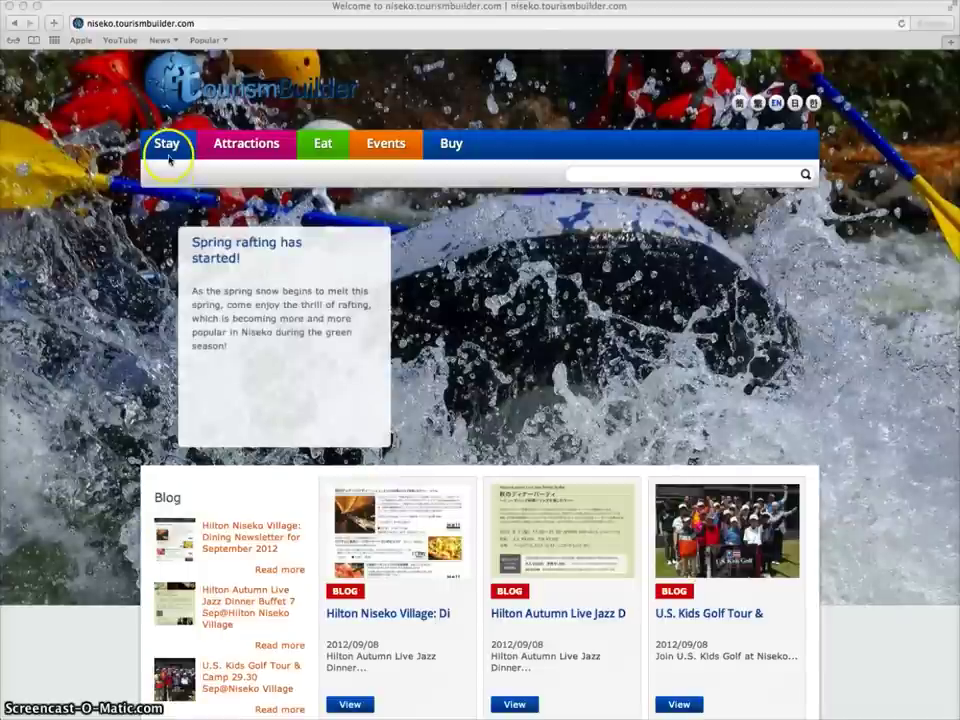
Browse the site's Stay, Attractions, Eat, Events and Buy category pages one after another.
{"action": "left_click", "coordinate": [167, 147]}
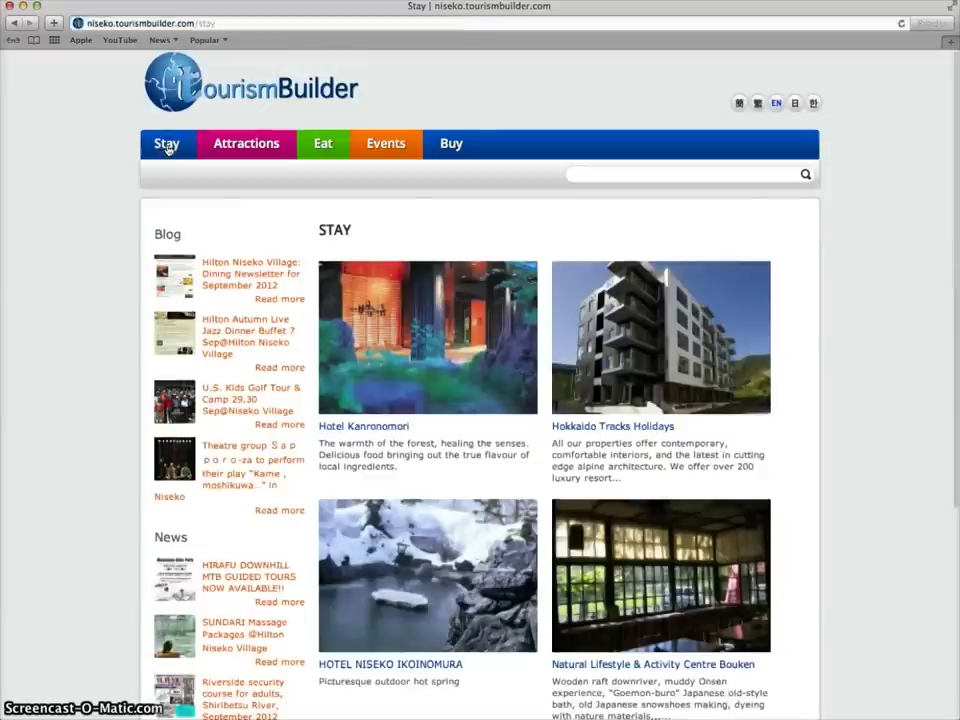
{"action": "left_click", "coordinate": [240, 146]}
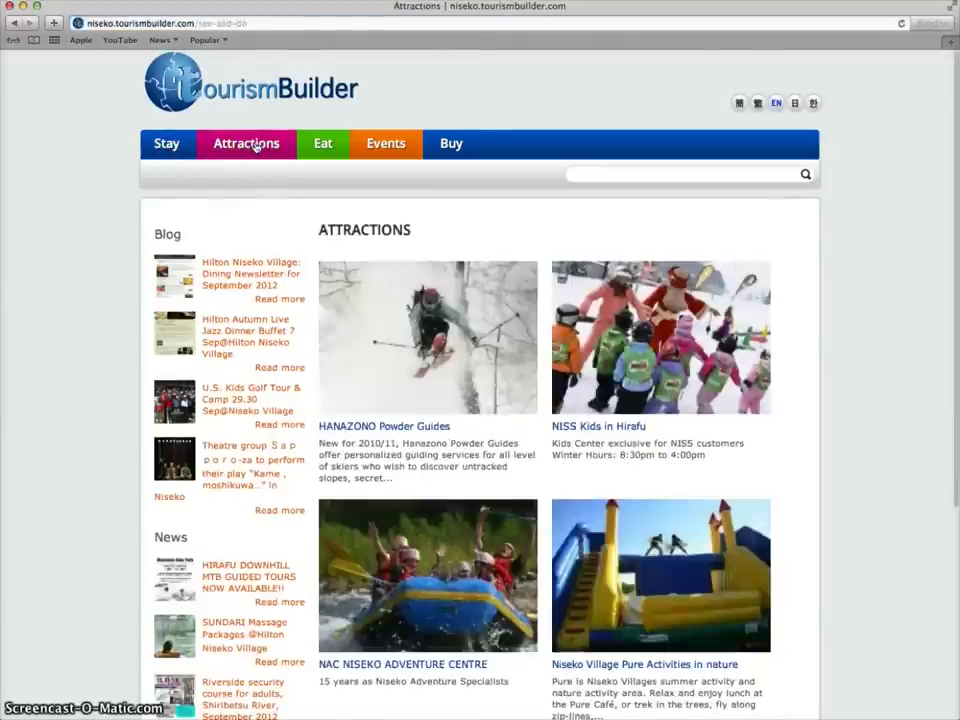
{"action": "left_click", "coordinate": [321, 146]}
{"action": "left_click", "coordinate": [388, 146]}
{"action": "left_click", "coordinate": [446, 146]}
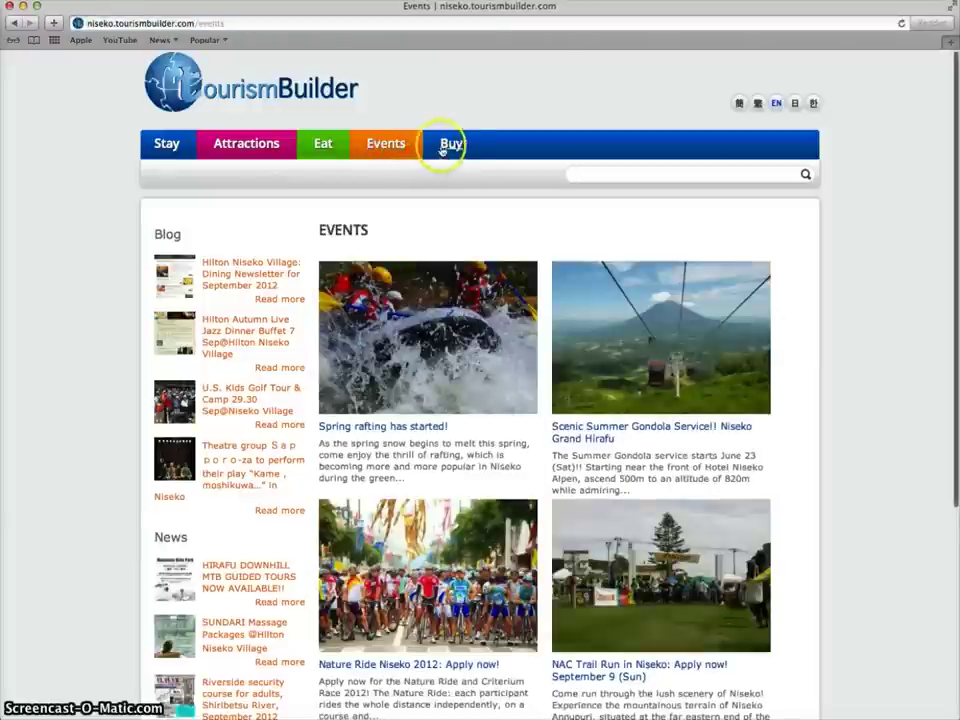
Open the "Spring rafting has started!" article from the Events listing and read through its description and event details.
{"action": "left_click", "coordinate": [380, 148]}
{"action": "scroll", "coordinate": [435, 460], "scroll_direction": "down", "scroll_amount": 2}
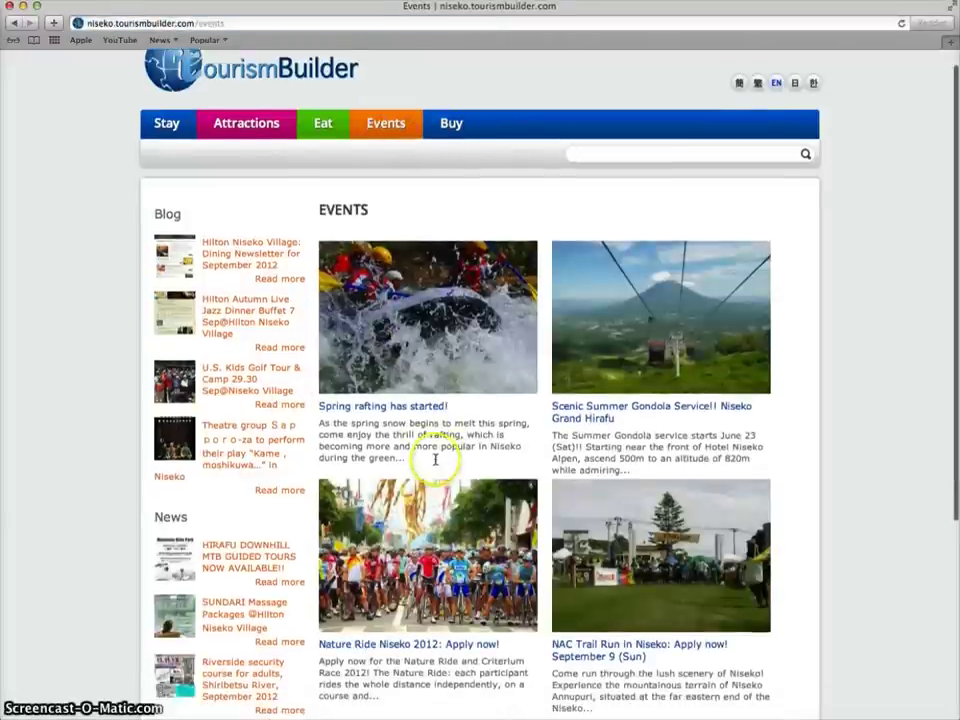
{"action": "scroll", "coordinate": [435, 460], "scroll_direction": "up", "scroll_amount": 1}
{"action": "left_click", "coordinate": [438, 308]}
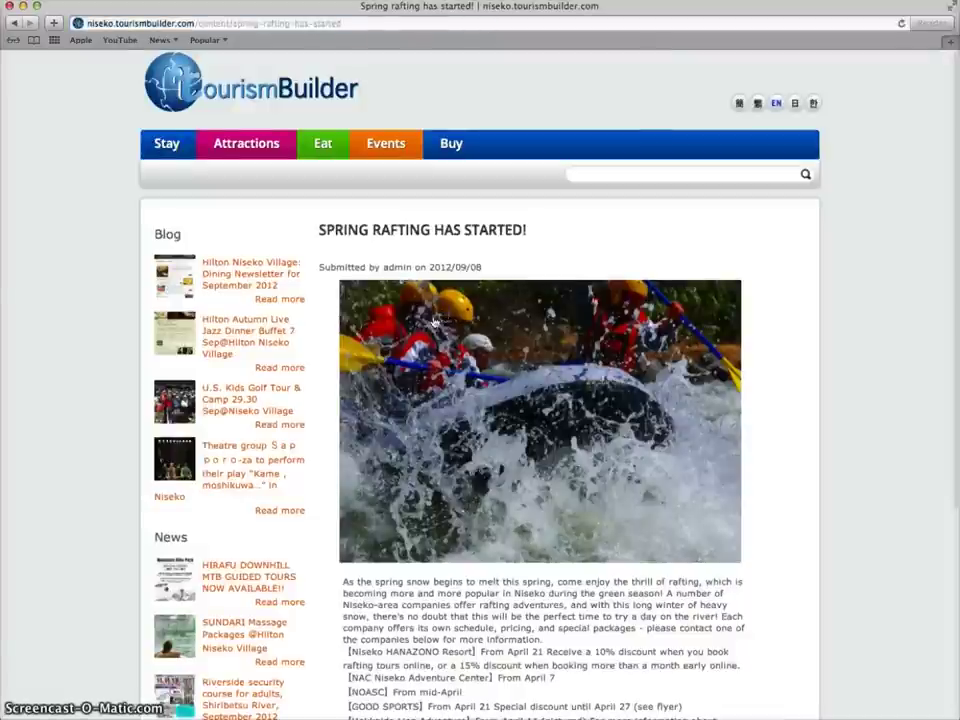
{"action": "scroll", "coordinate": [561, 360], "scroll_direction": "down", "scroll_amount": 5}
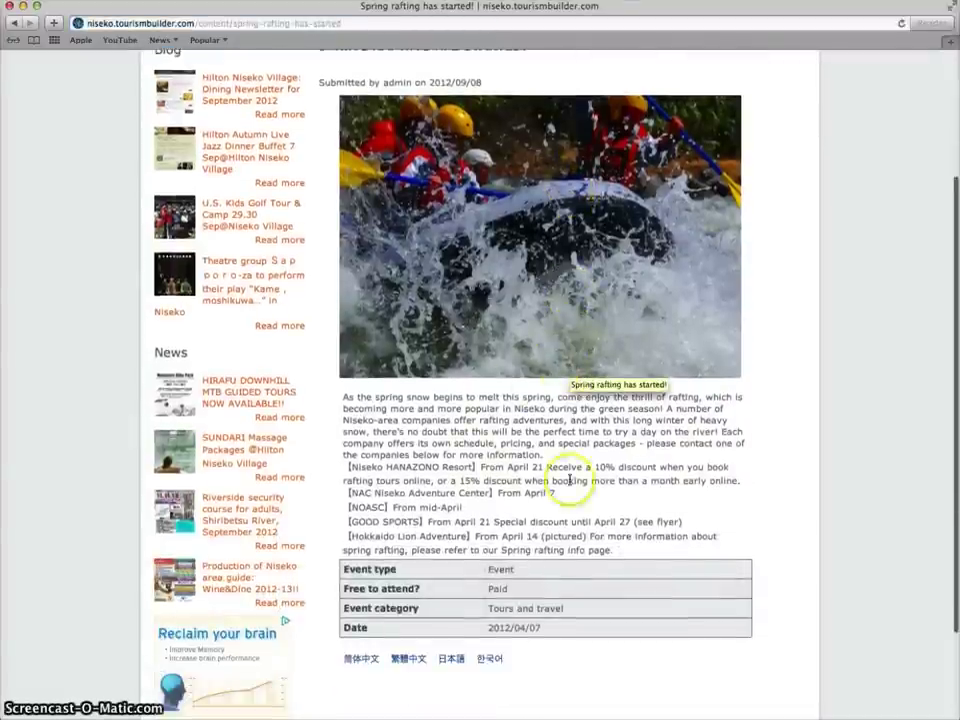
{"action": "scroll", "coordinate": [655, 452], "scroll_direction": "down", "scroll_amount": 2}
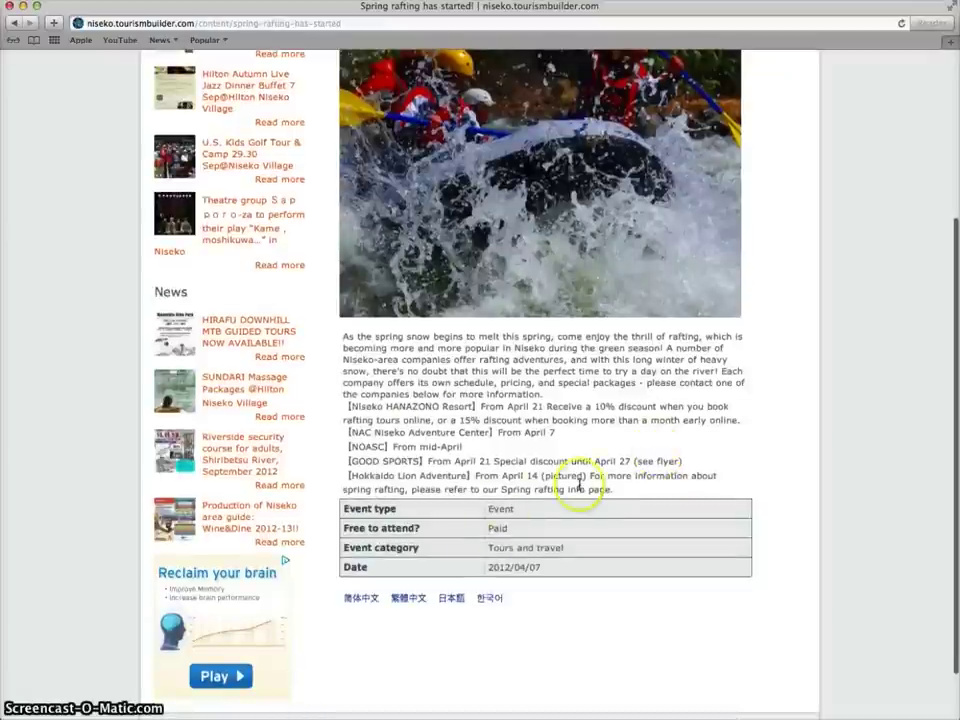
{"action": "scroll", "coordinate": [578, 485], "scroll_direction": "up", "scroll_amount": 6}
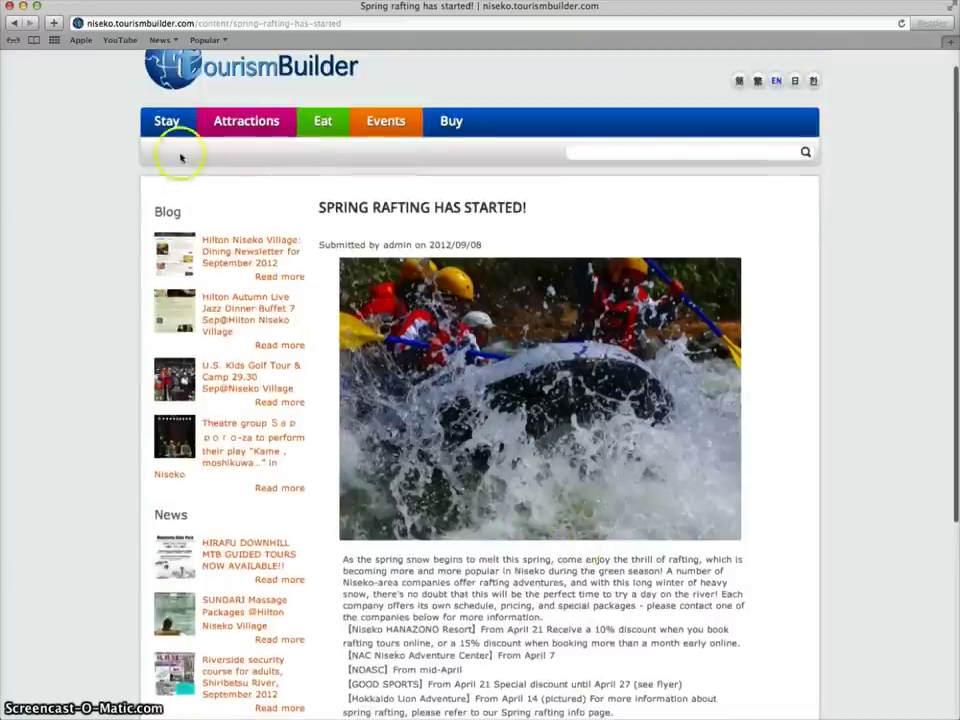
Open Hokkaido Tracks Holidays from the Stay listing and review its contact details, amenities and location map.
{"action": "left_click", "coordinate": [164, 126]}
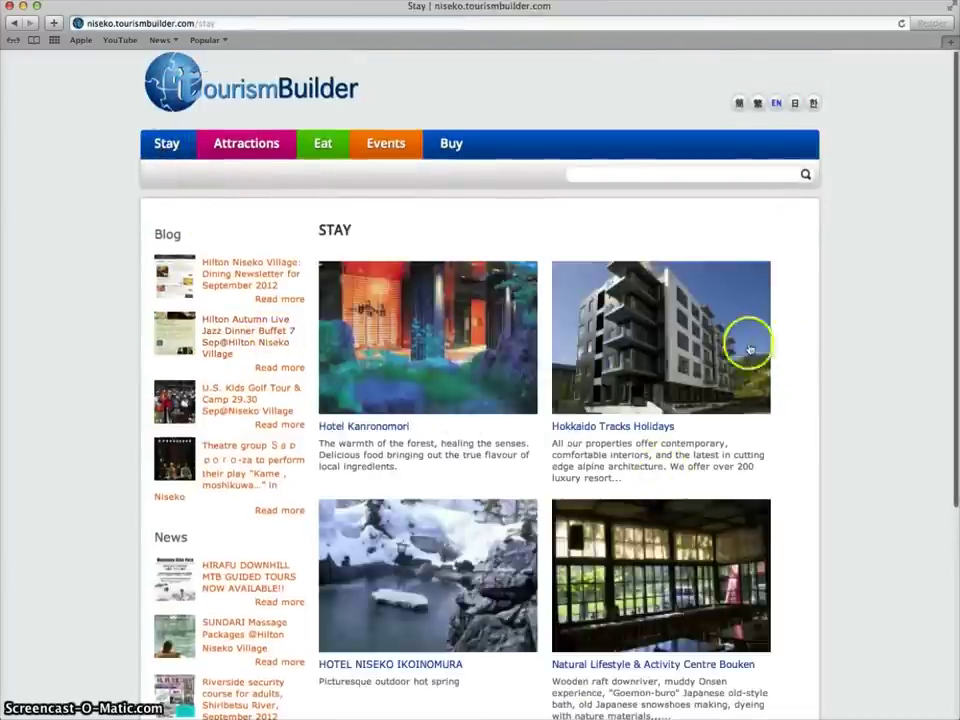
{"action": "left_click", "coordinate": [647, 461]}
{"action": "scroll", "coordinate": [648, 465], "scroll_direction": "down", "scroll_amount": 5}
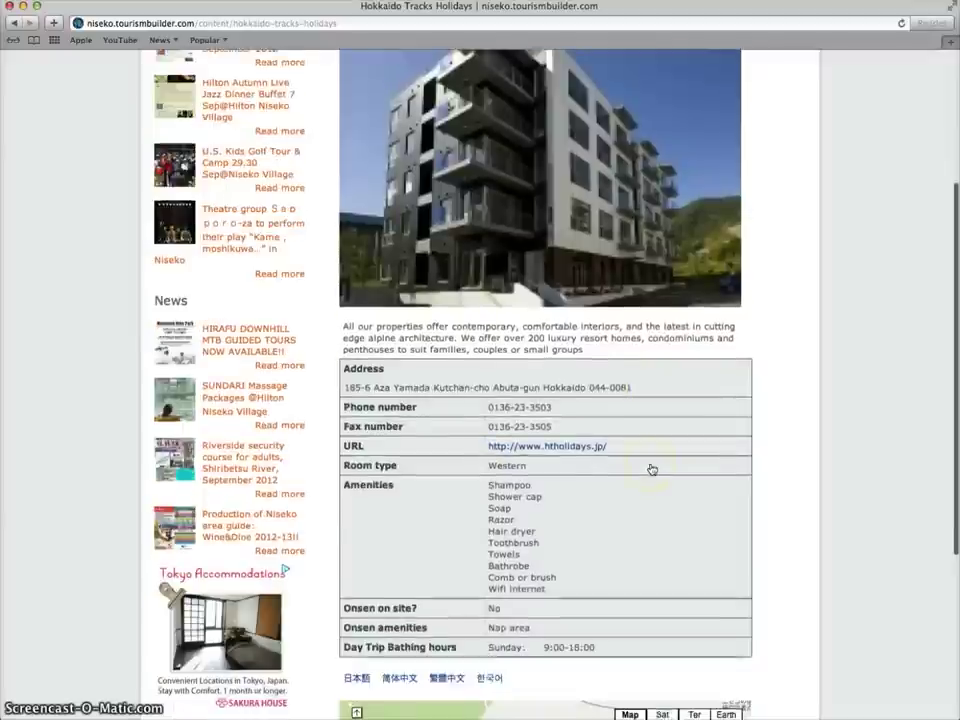
{"action": "scroll", "coordinate": [578, 473], "scroll_direction": "down", "scroll_amount": 1}
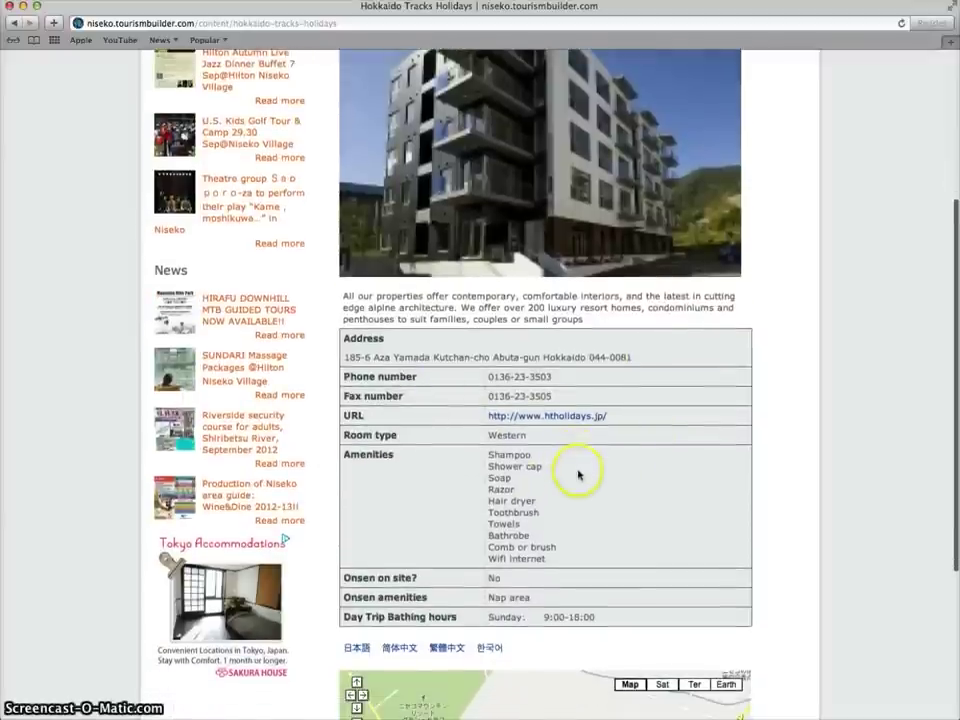
{"action": "scroll", "coordinate": [610, 470], "scroll_direction": "down", "scroll_amount": 6}
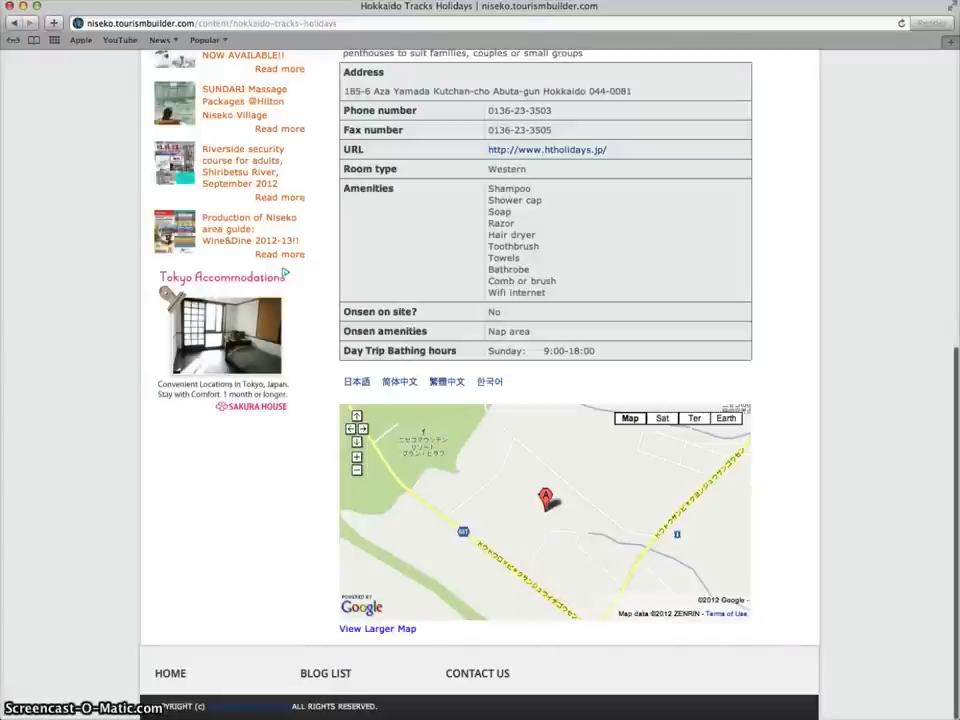
Open the Nature Ride Niseko 2012 article from the home page slideshow, read its event details and return to the home page.
{"action": "left_click", "coordinate": [170, 673]}
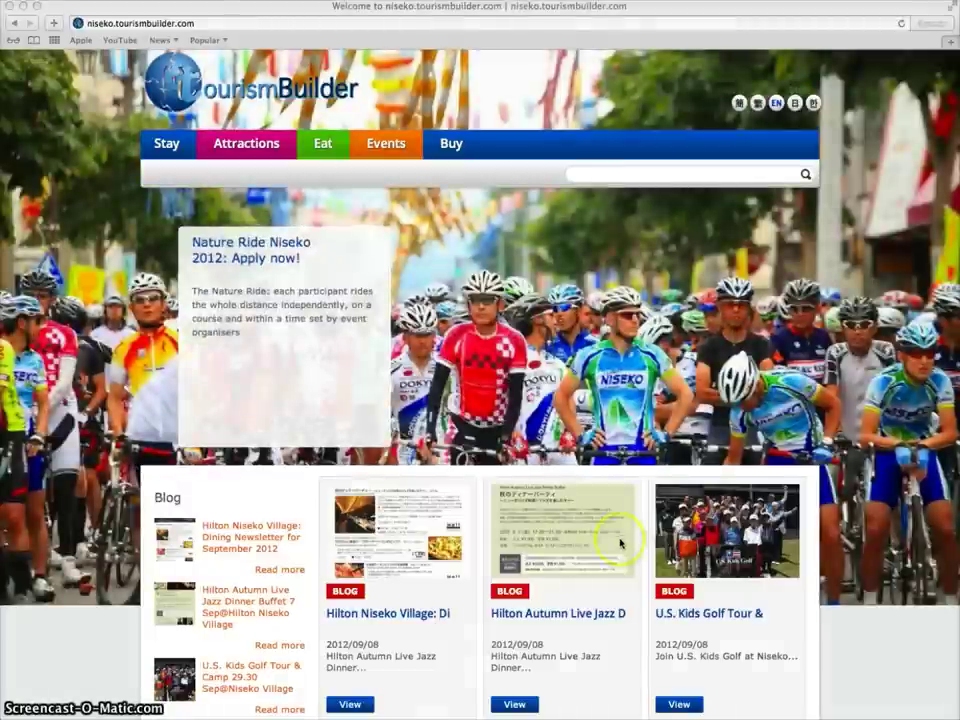
{"action": "left_click", "coordinate": [686, 280]}
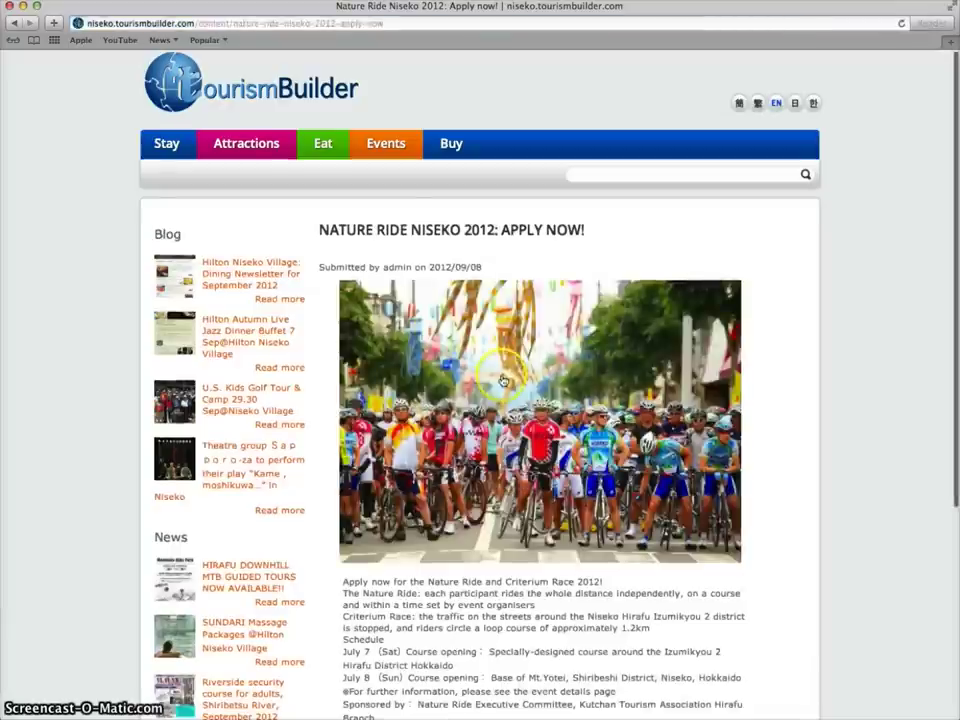
{"action": "scroll", "coordinate": [503, 381], "scroll_direction": "down", "scroll_amount": 5}
{"action": "scroll", "coordinate": [469, 432], "scroll_direction": "down", "scroll_amount": 1}
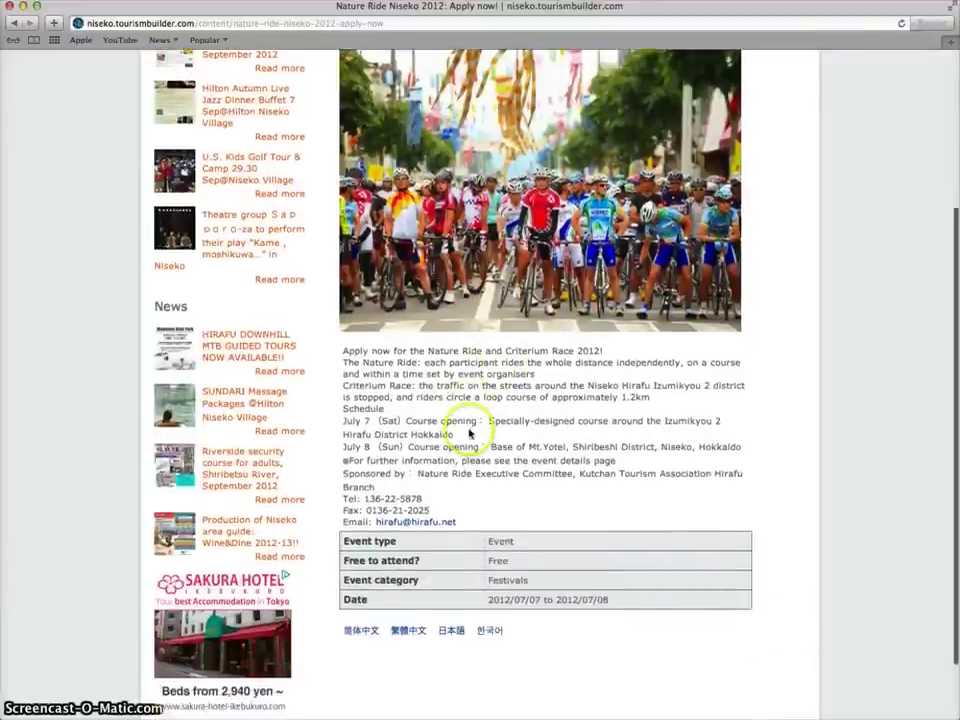
{"action": "scroll", "coordinate": [469, 432], "scroll_direction": "down", "scroll_amount": 1}
{"action": "key", "text": "super+bracketleft"}
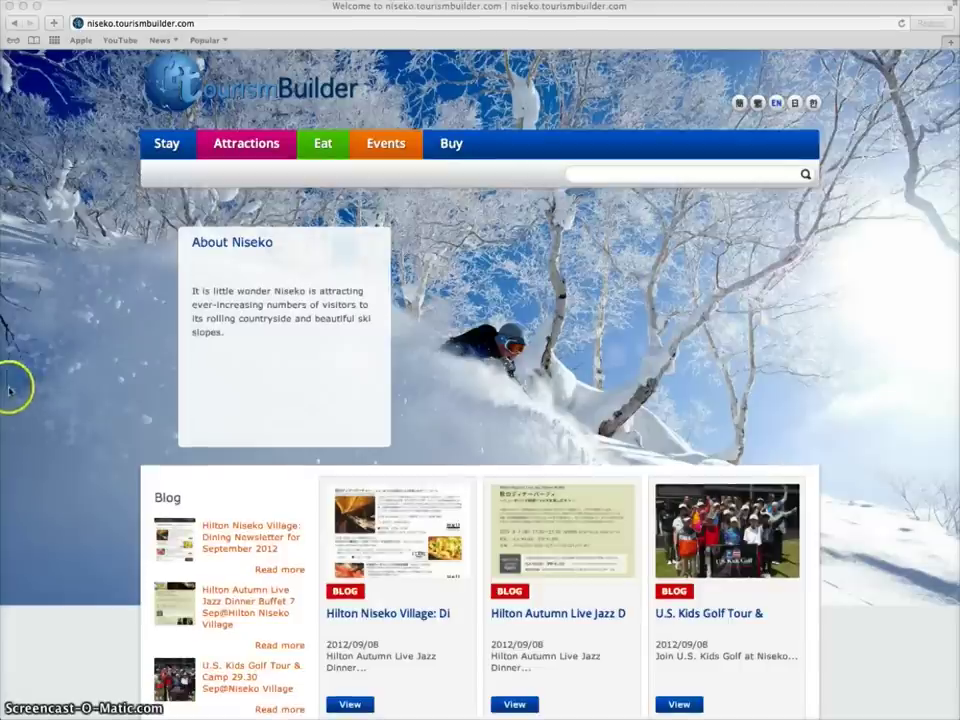
Look over the Blog, News and Upcoming Events sections of the home page.
{"action": "scroll", "coordinate": [210, 510], "scroll_direction": "down", "scroll_amount": 3}
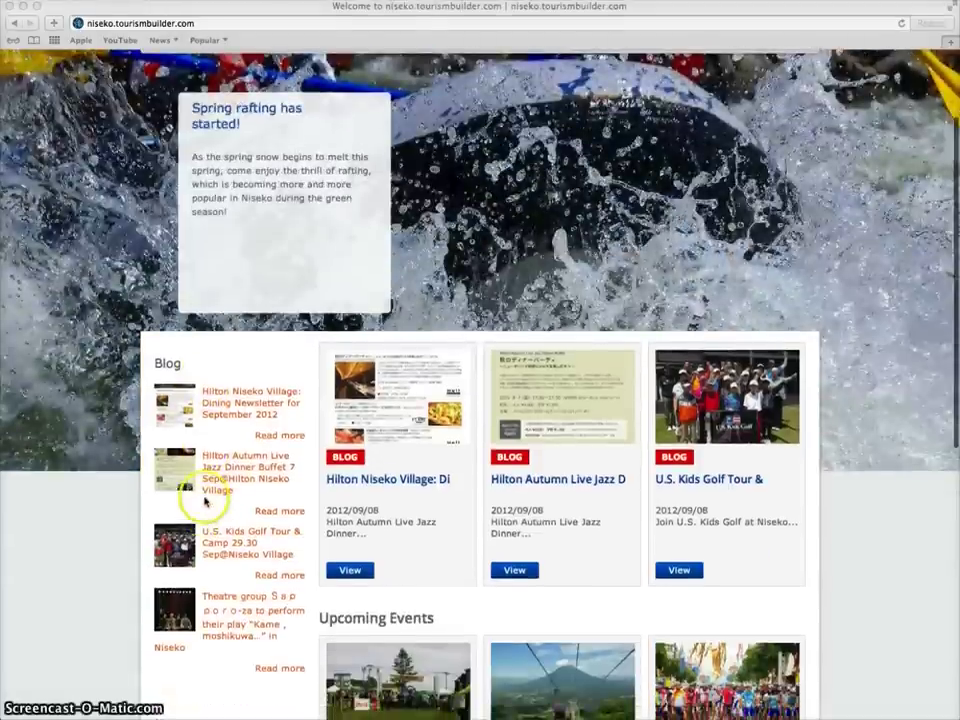
{"action": "scroll", "coordinate": [220, 490], "scroll_direction": "down", "scroll_amount": 6}
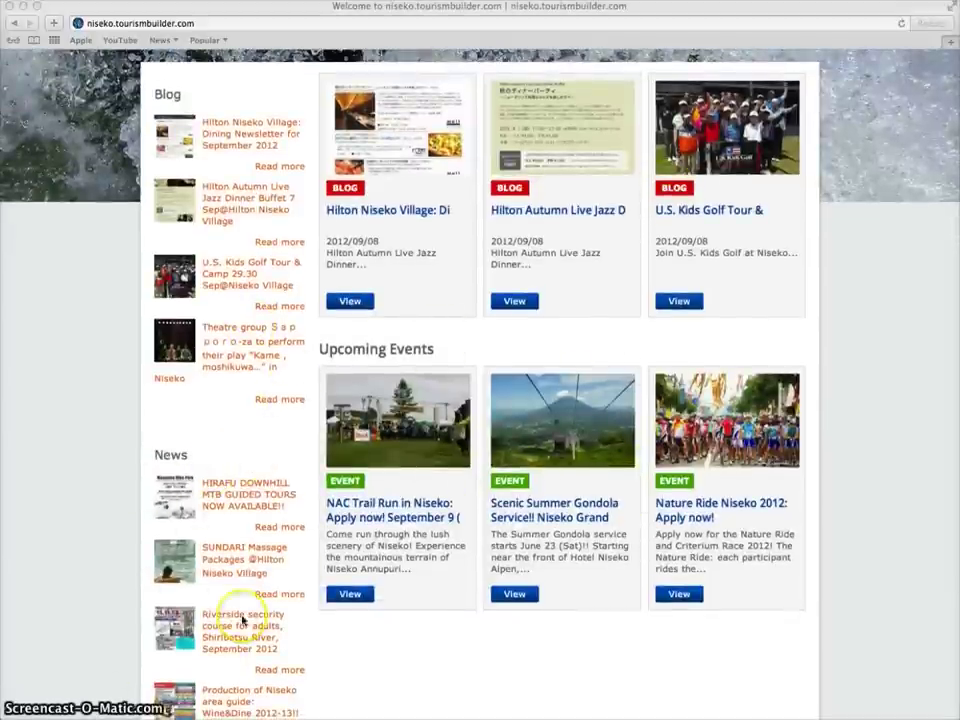
{"action": "scroll", "coordinate": [480, 380], "scroll_direction": "up", "scroll_amount": 8}
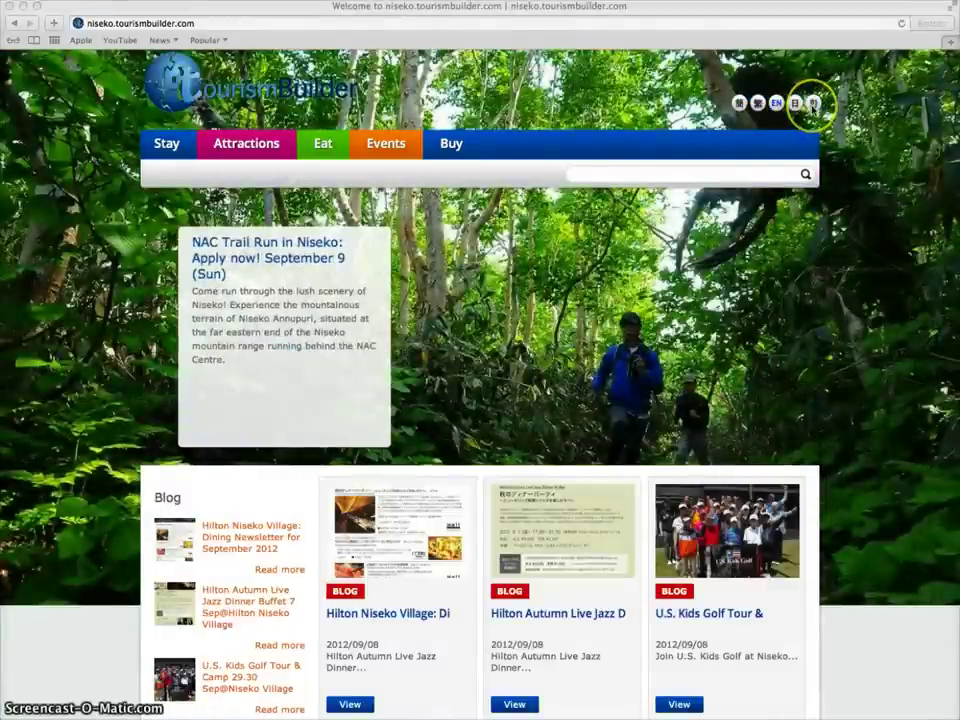
Open Hokkaido Tracks Holidays from the Stay listing and view it in Simplified Chinese, Traditional Chinese and Japanese.
{"action": "left_click", "coordinate": [168, 145]}
{"action": "left_click", "coordinate": [646, 321]}
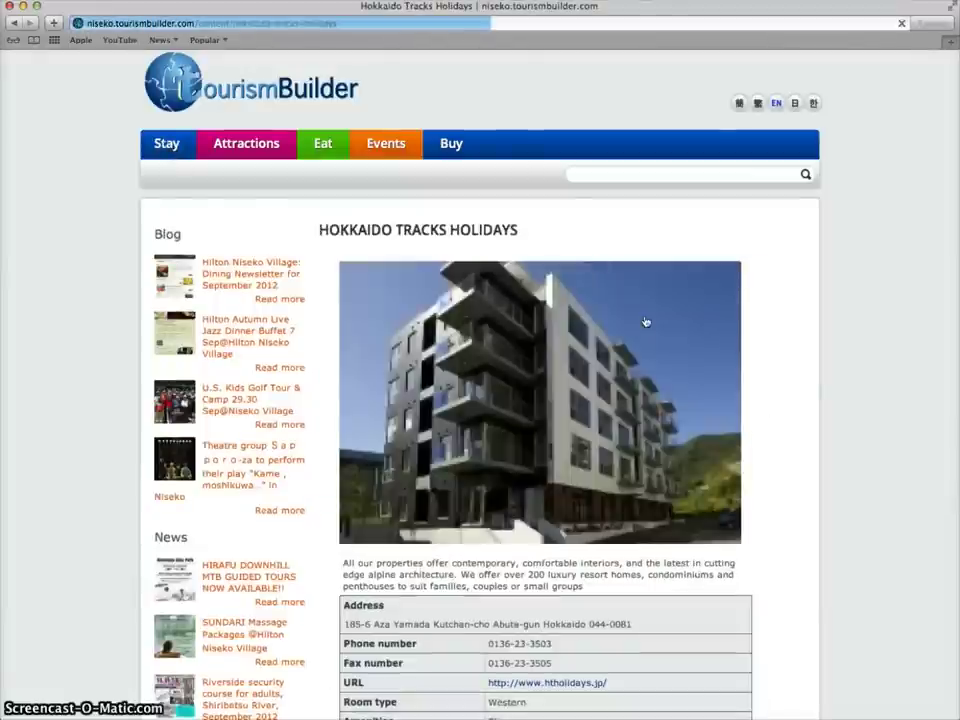
{"action": "left_click", "coordinate": [744, 105]}
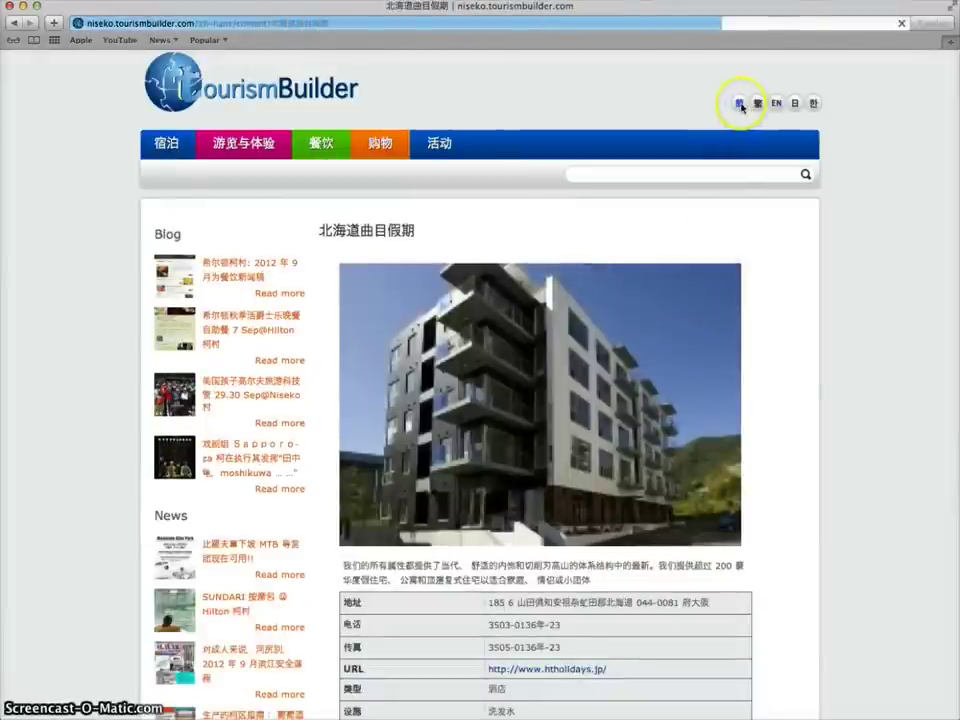
{"action": "left_click", "coordinate": [757, 104]}
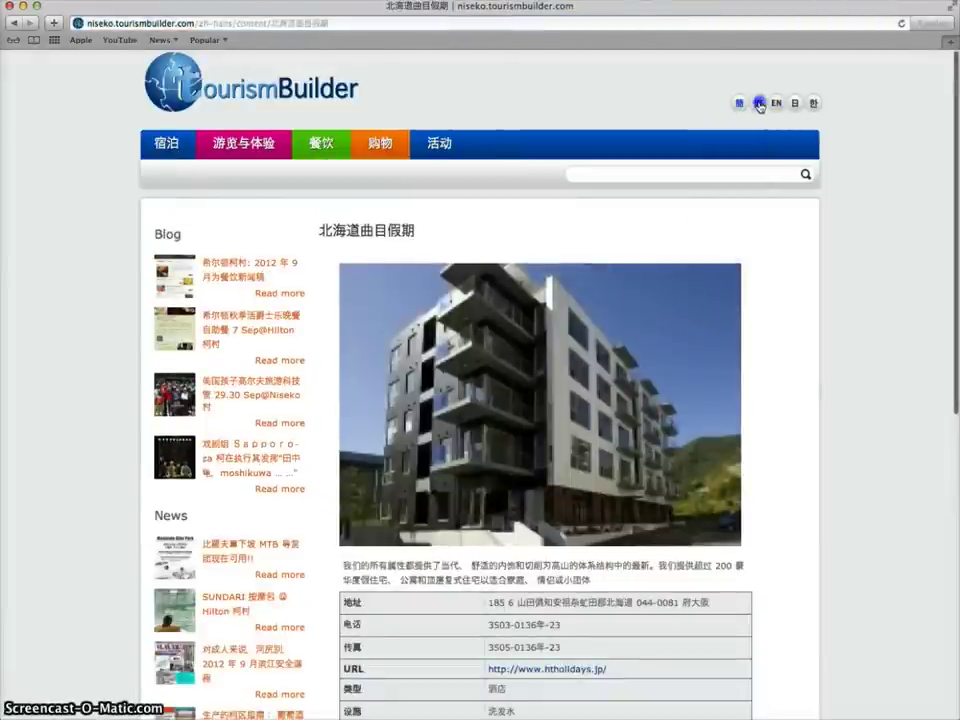
{"action": "left_click", "coordinate": [796, 104]}
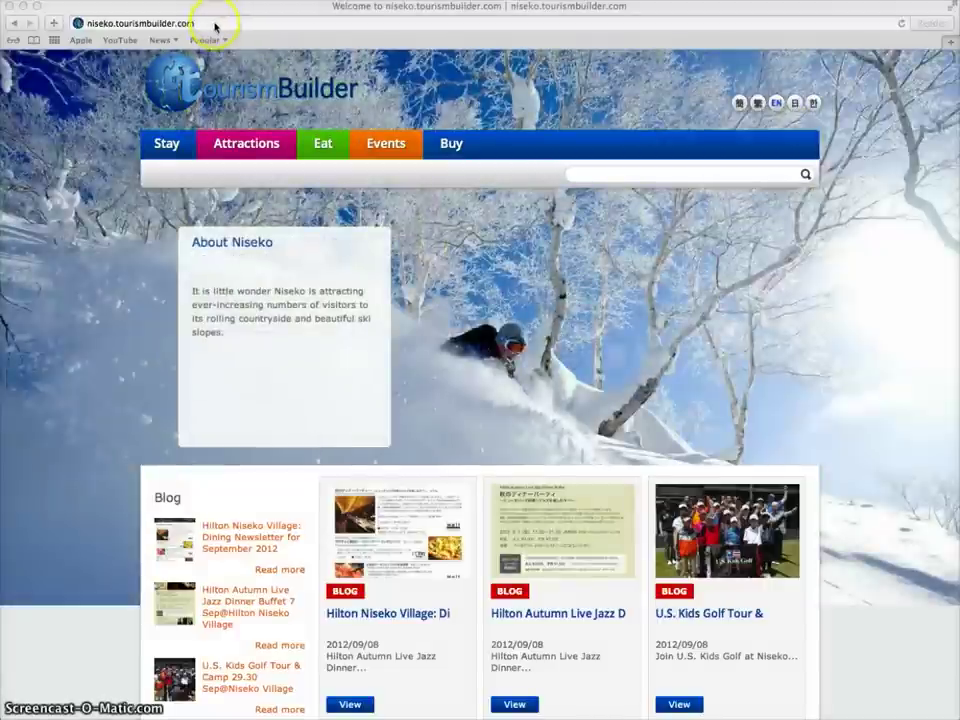
Open the login page at niseko.tourismbuilder.com/user and log in with the prefilled administrator credentials.
{"action": "left_click", "coordinate": [214, 22]}
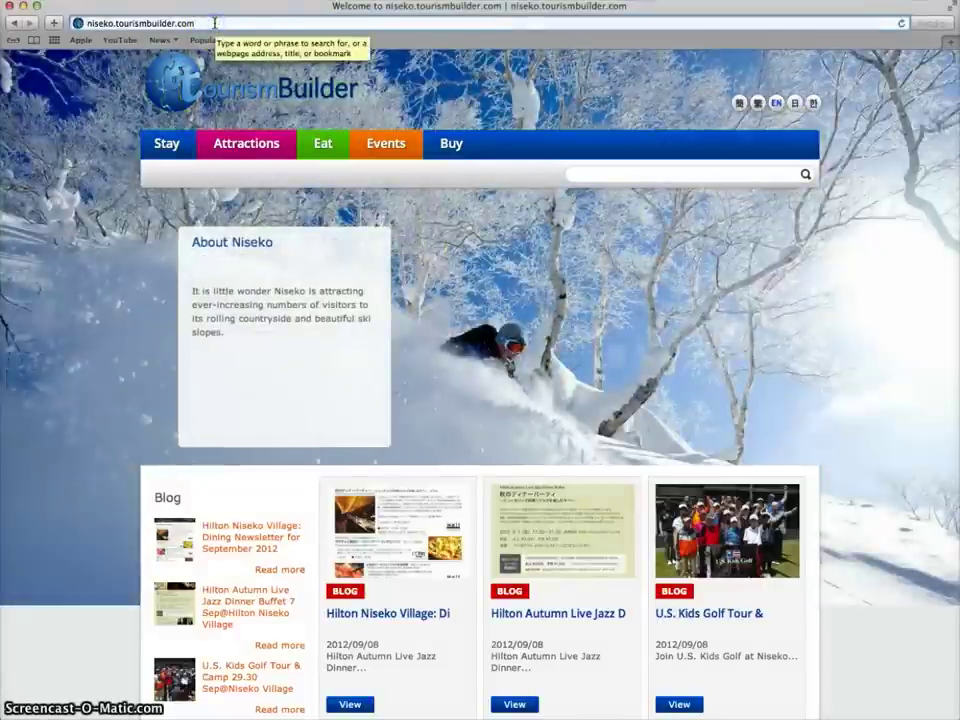
{"action": "type", "text": "/"}
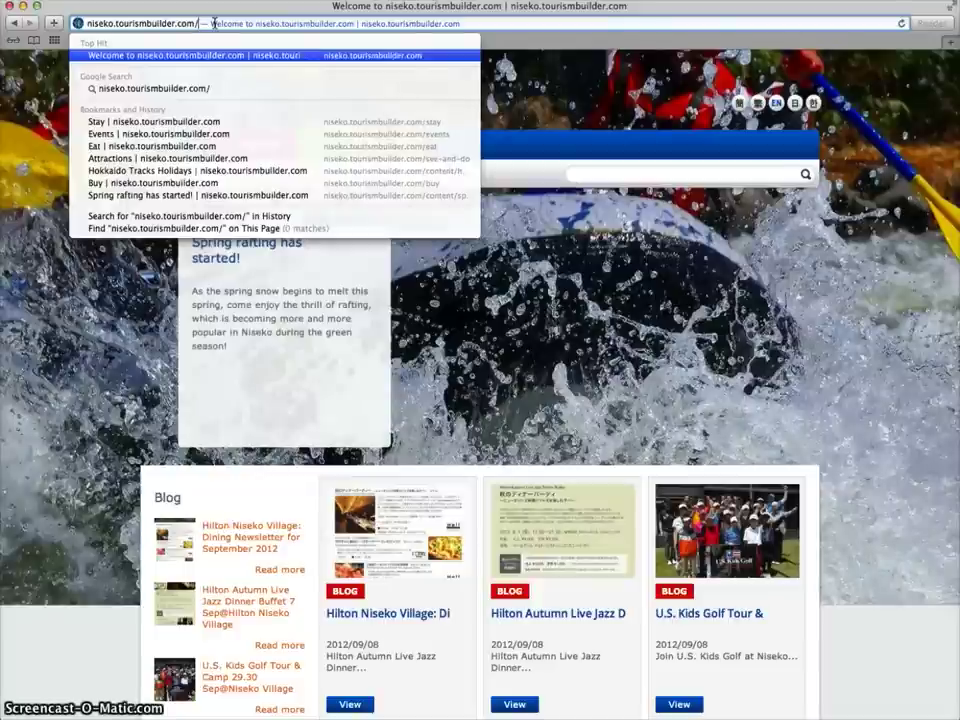
{"action": "type", "text": "user"}
{"action": "key", "text": "Return"}
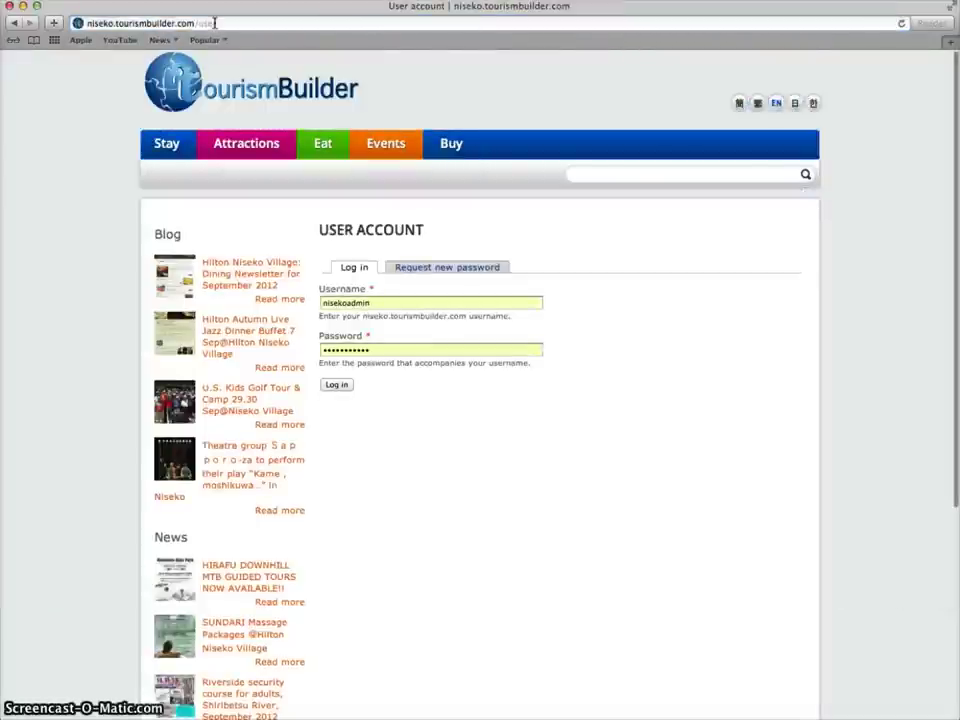
{"action": "left_click", "coordinate": [362, 301]}
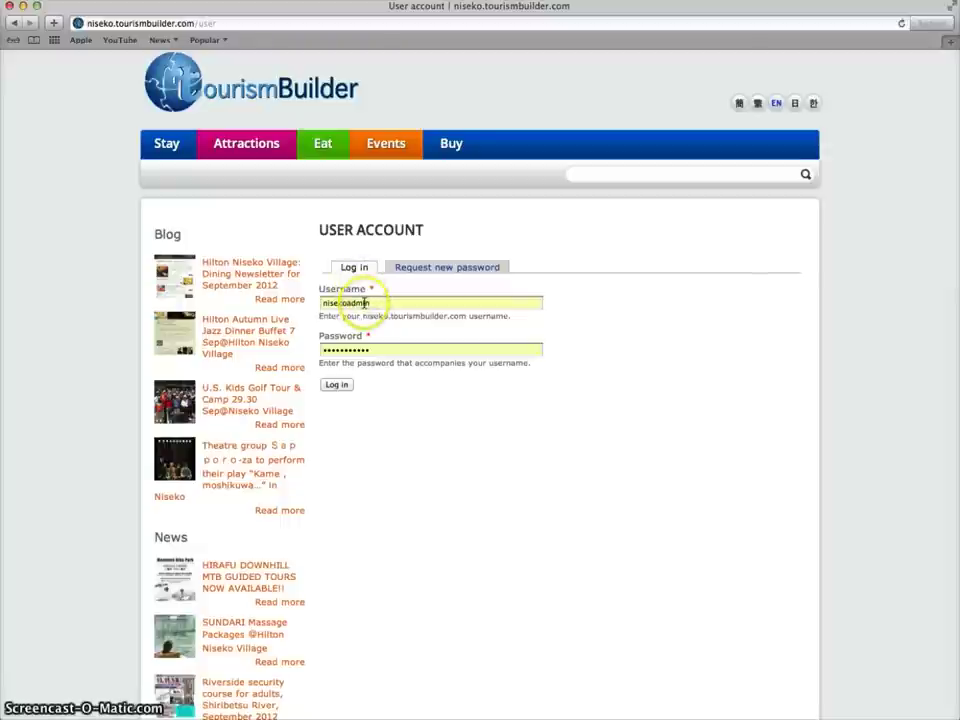
{"action": "left_click", "coordinate": [336, 384]}
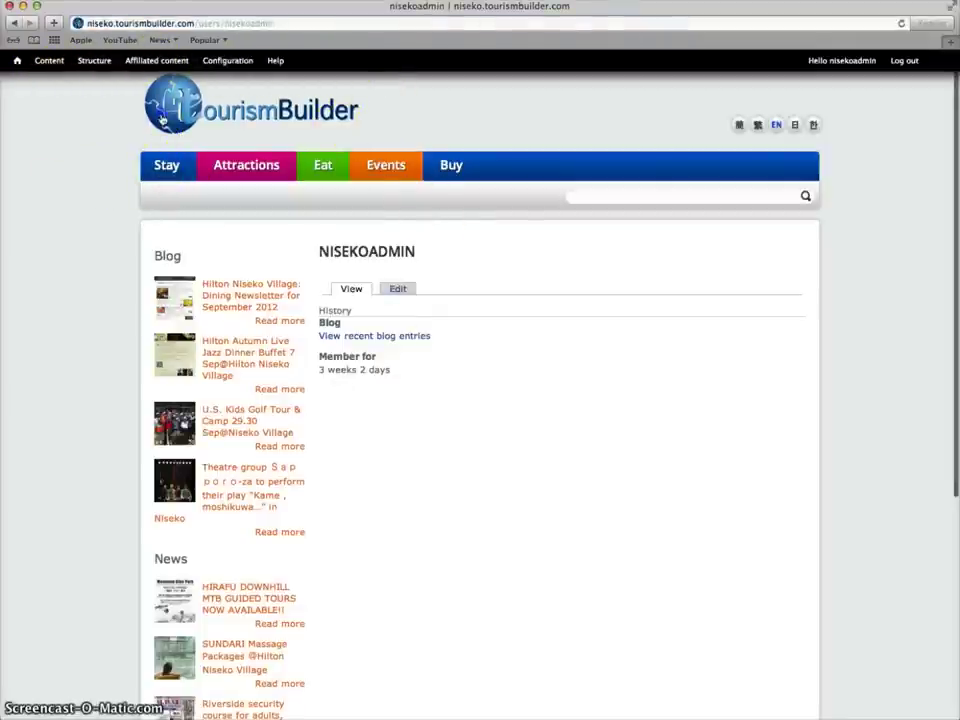
Go to the home page and open the HOTEL NISEKO IKOINOMURA entry from the Stay listing.
{"action": "left_click", "coordinate": [161, 120]}
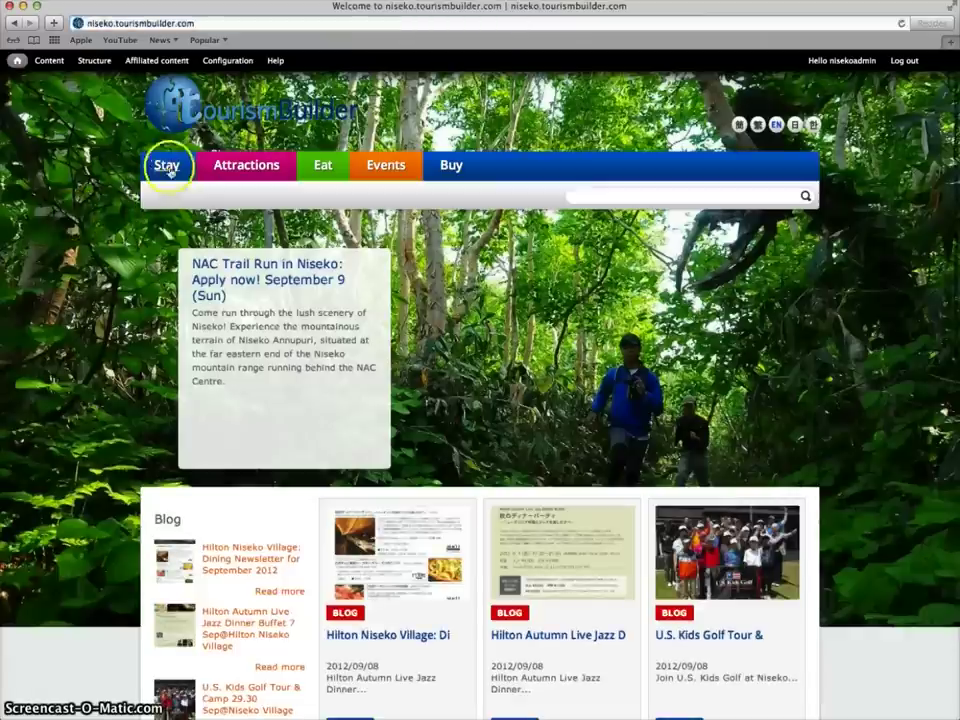
{"action": "left_click", "coordinate": [167, 165]}
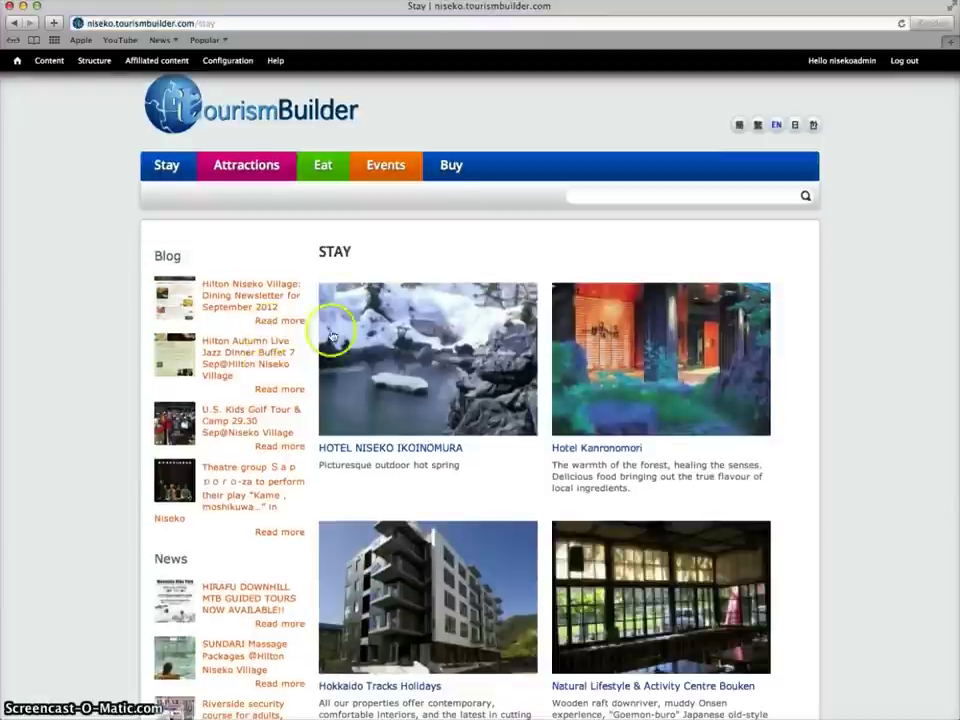
{"action": "left_click", "coordinate": [400, 317]}
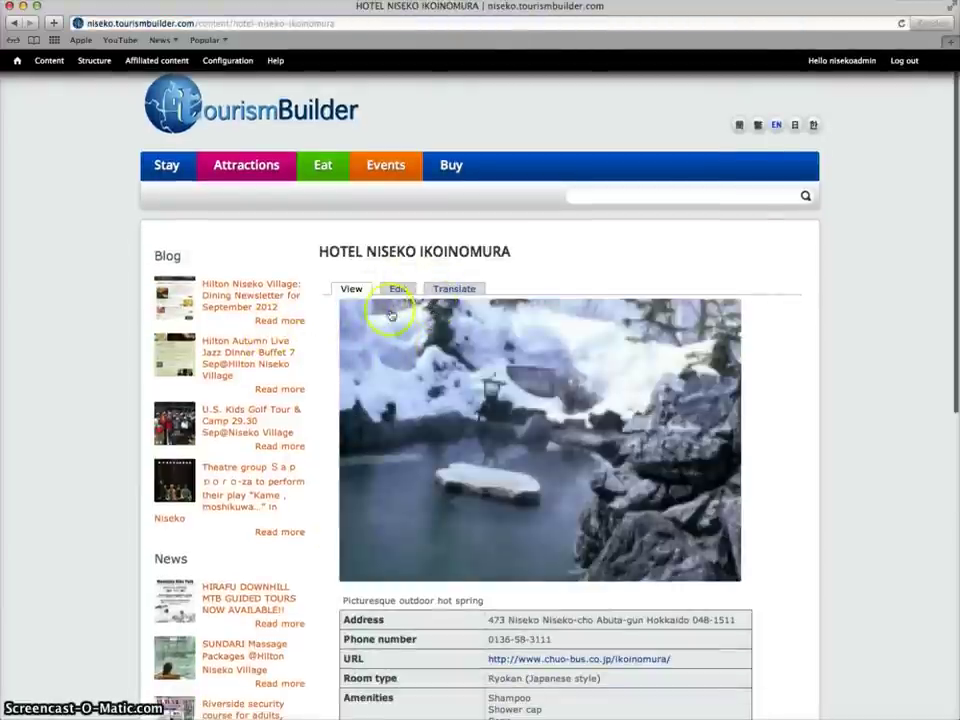
Return to the home page, then open the site's content administration and its list of content types for adding content.
{"action": "left_click", "coordinate": [16, 60]}
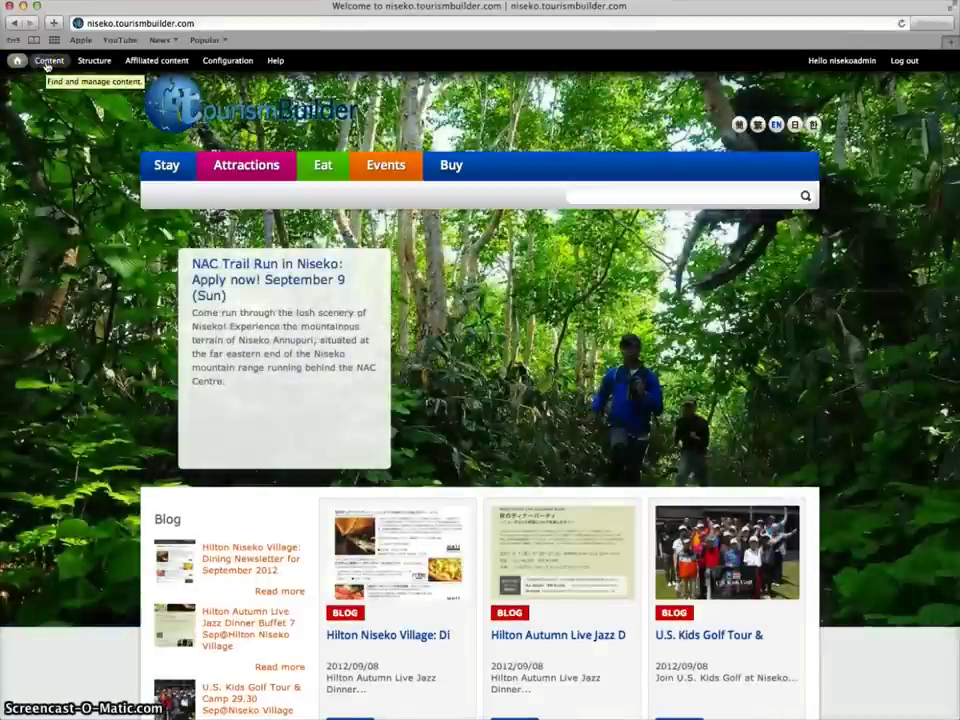
{"action": "left_click", "coordinate": [48, 61]}
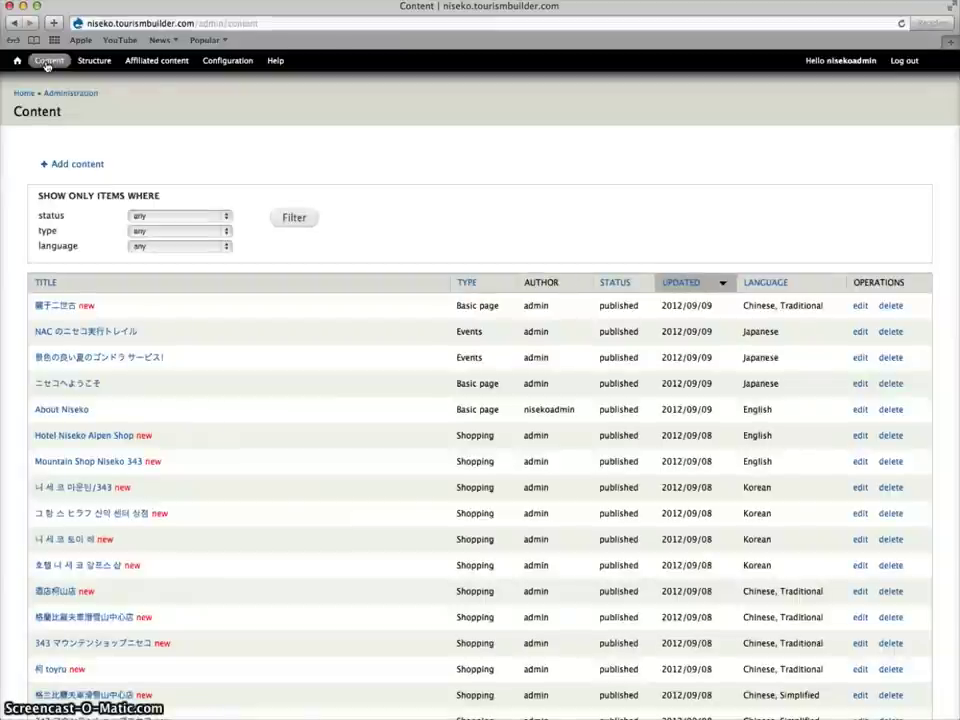
{"action": "left_click", "coordinate": [16, 137]}
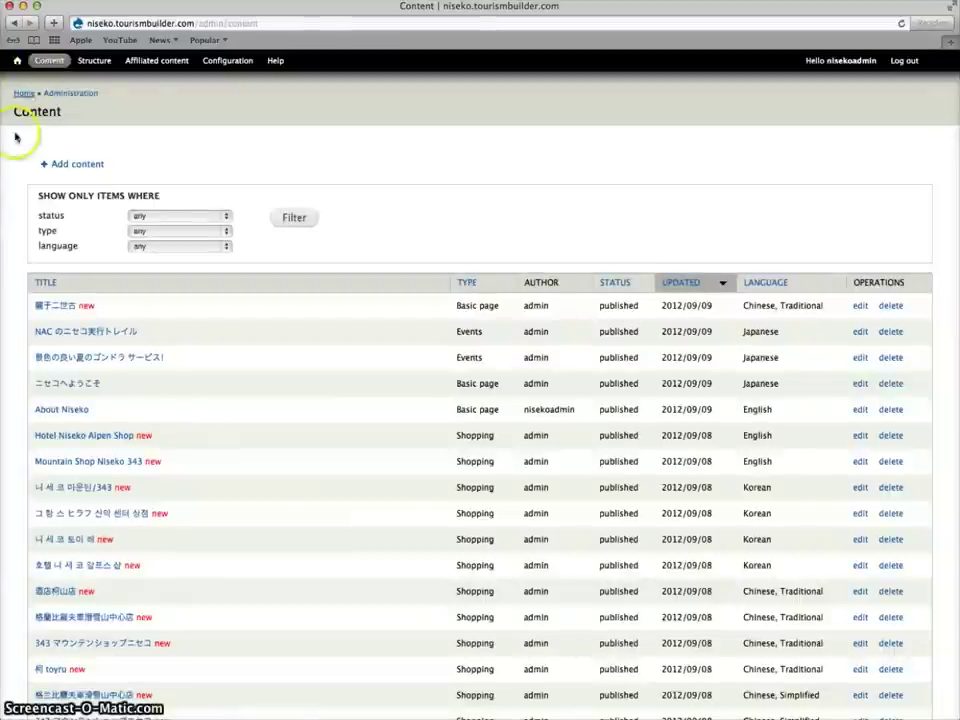
{"action": "left_click", "coordinate": [71, 165]}
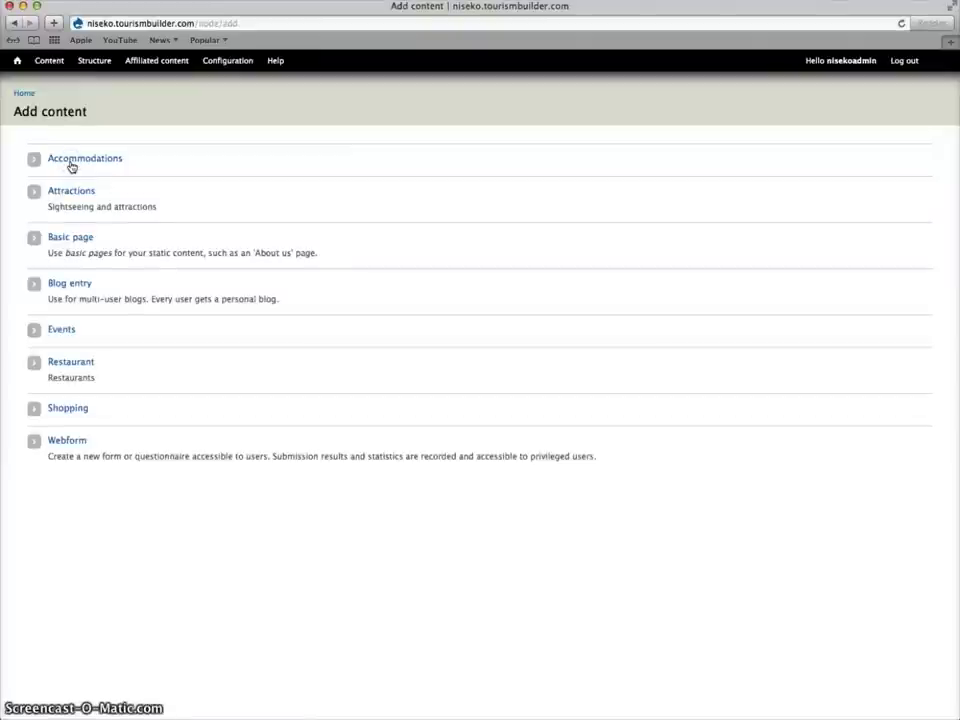
Start a new Blog entry in English with the title "Test blog entry".
{"action": "left_click", "coordinate": [59, 287]}
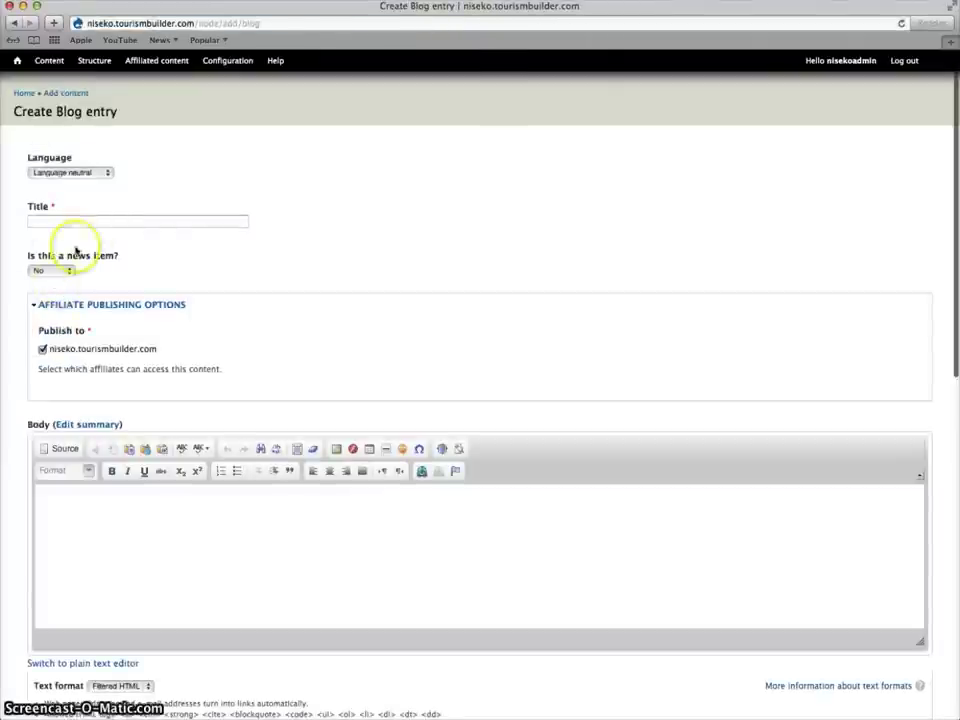
{"action": "left_click", "coordinate": [107, 173]}
{"action": "left_click", "coordinate": [80, 209]}
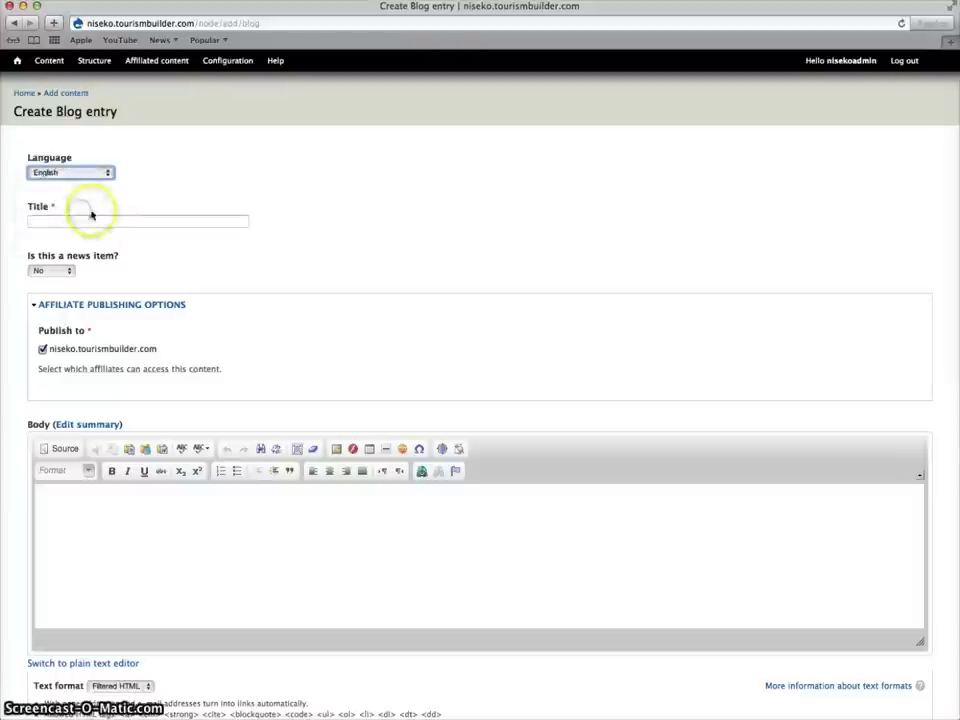
{"action": "left_click", "coordinate": [68, 221]}
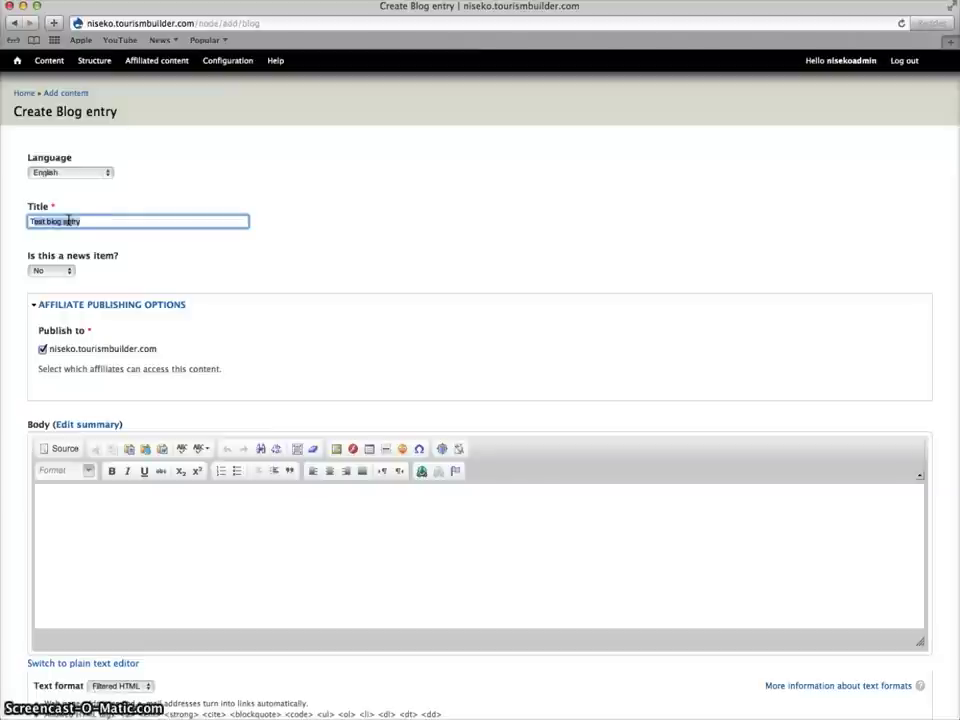
{"action": "left_click", "coordinate": [172, 263]}
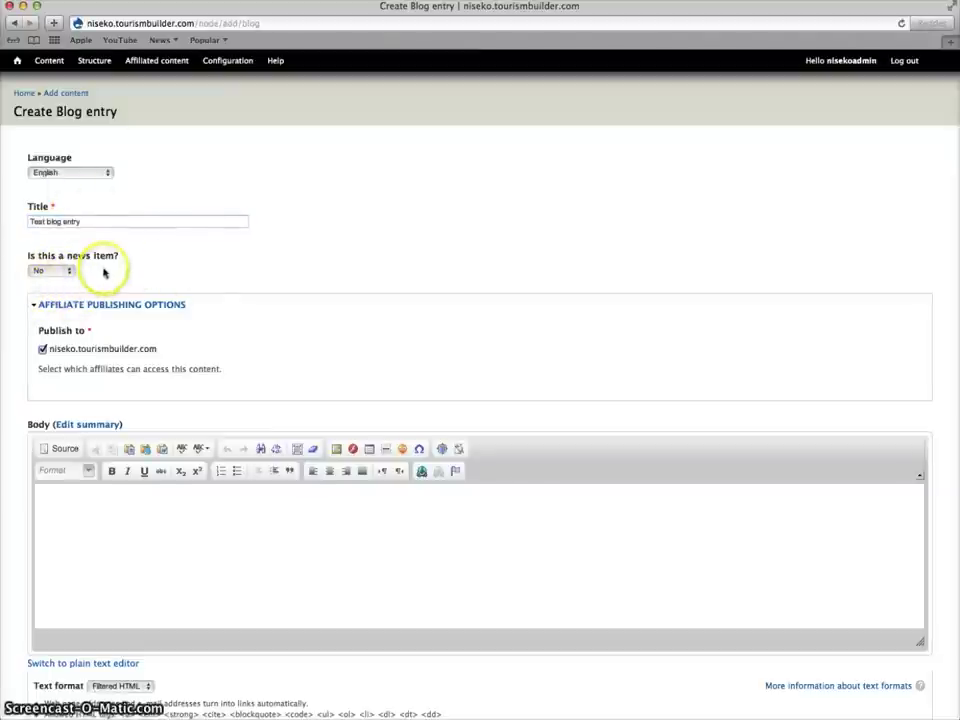
Enter the body text "This is an example blog post. Content entered into this section can easily be edited later on, and translated into your visitor's native language.".
{"action": "scroll", "coordinate": [103, 272], "scroll_direction": "down", "scroll_amount": 3}
{"action": "left_click", "coordinate": [87, 419]}
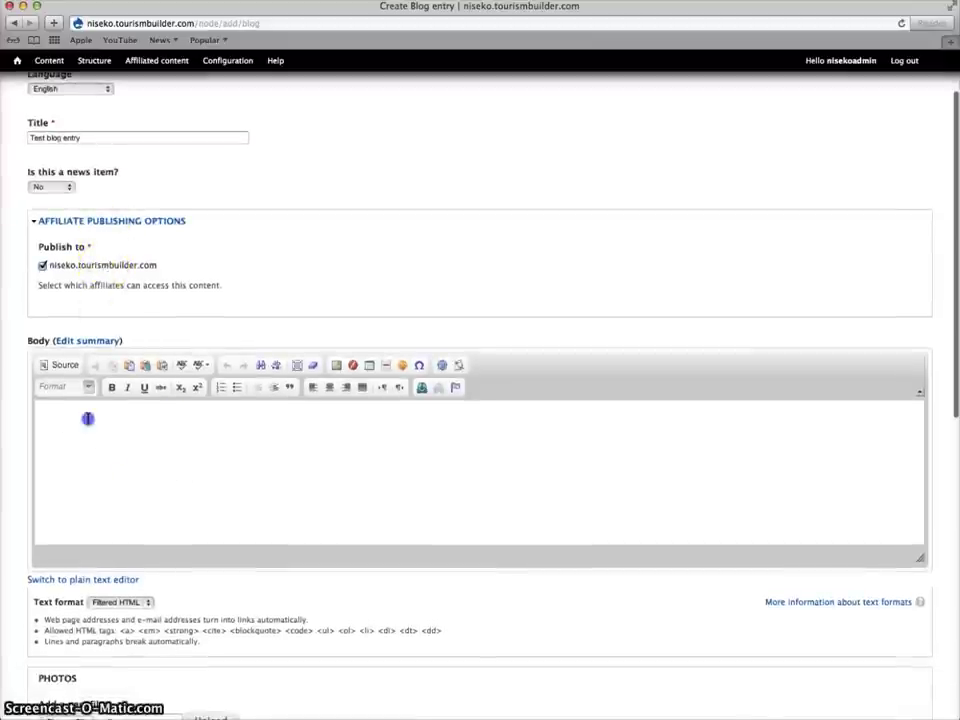
{"action": "left_click", "coordinate": [59, 428]}
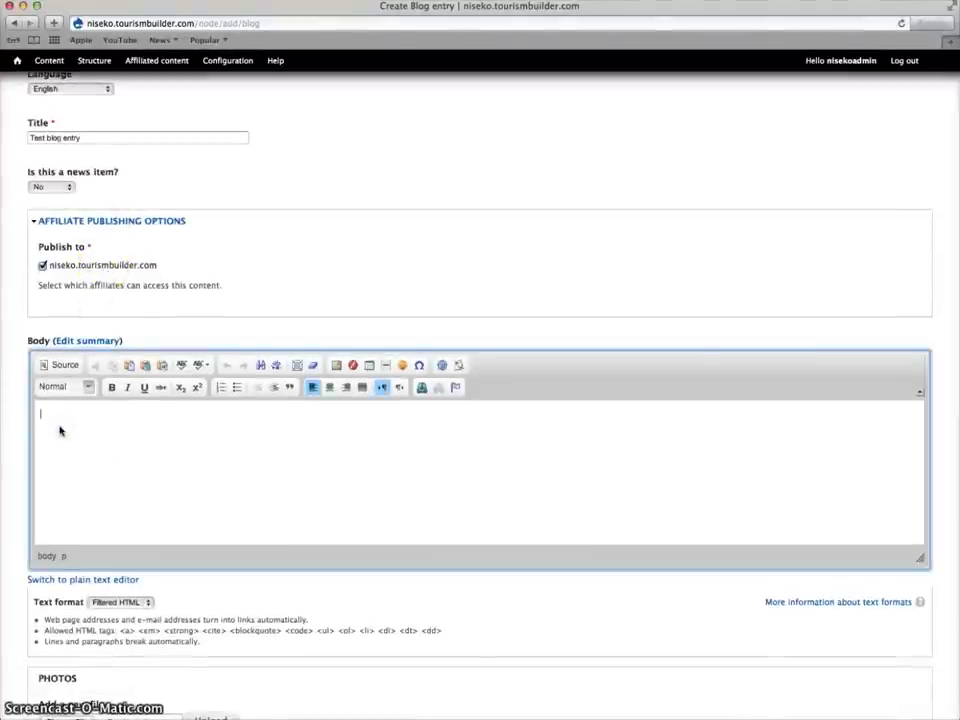
{"action": "type", "text": "This is an example blog post. Content entered into this section can easily be edited later on, and translated into your visitor's native language."}
Upload the photo o0800060012174401757.jpeg from the Blog folder to the entry's Photos section.
{"action": "scroll", "coordinate": [73, 435], "scroll_direction": "down", "scroll_amount": 10}
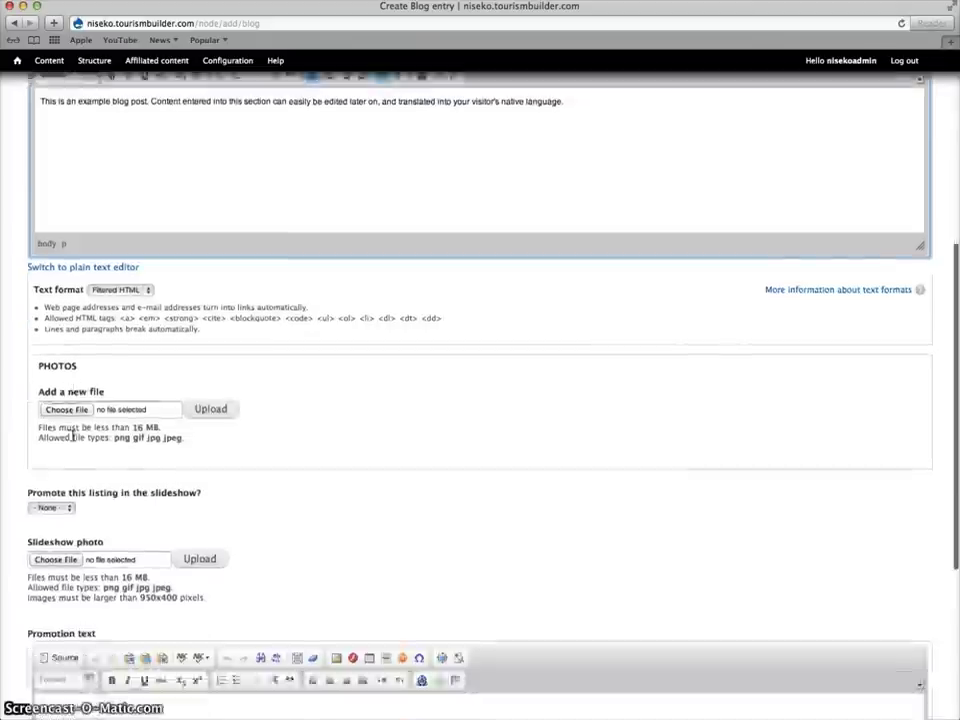
{"action": "left_click", "coordinate": [99, 396]}
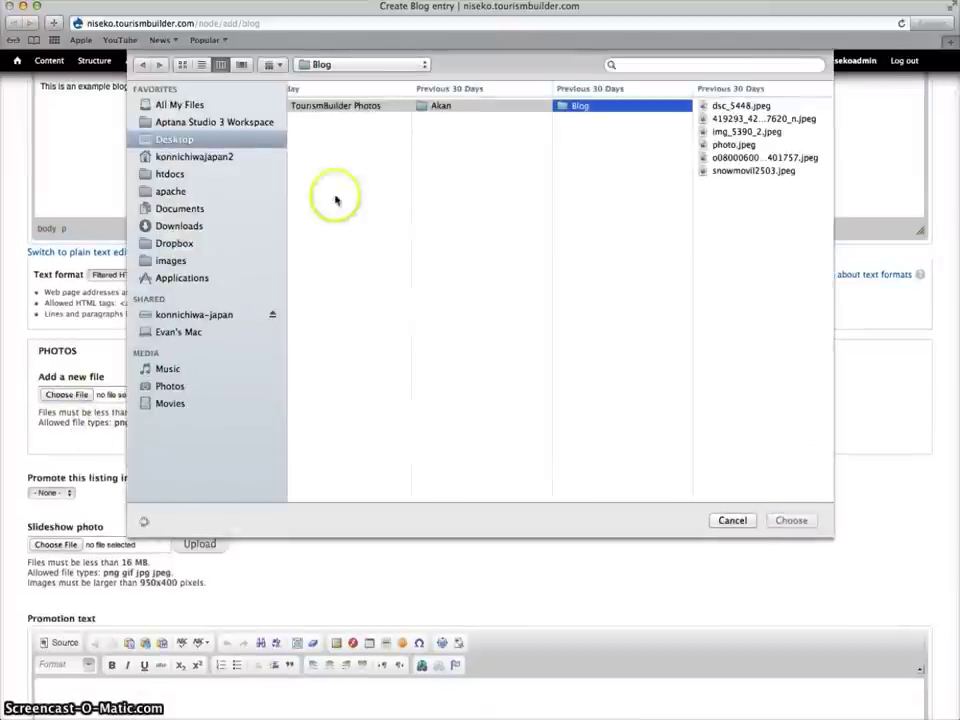
{"action": "left_click", "coordinate": [578, 105]}
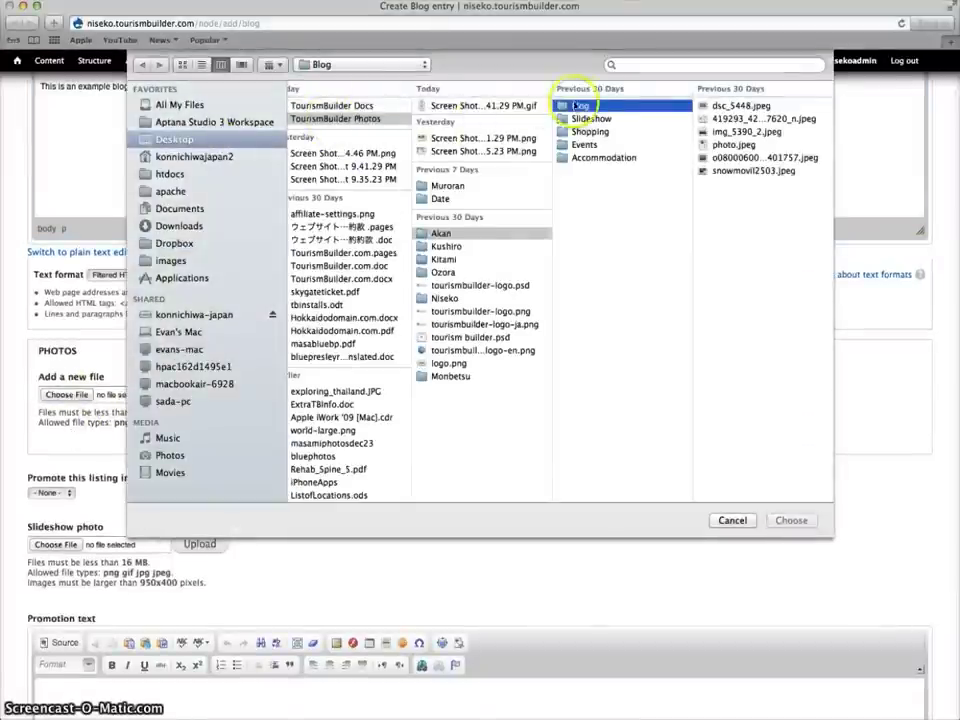
{"action": "left_click", "coordinate": [720, 158]}
{"action": "left_click", "coordinate": [791, 520]}
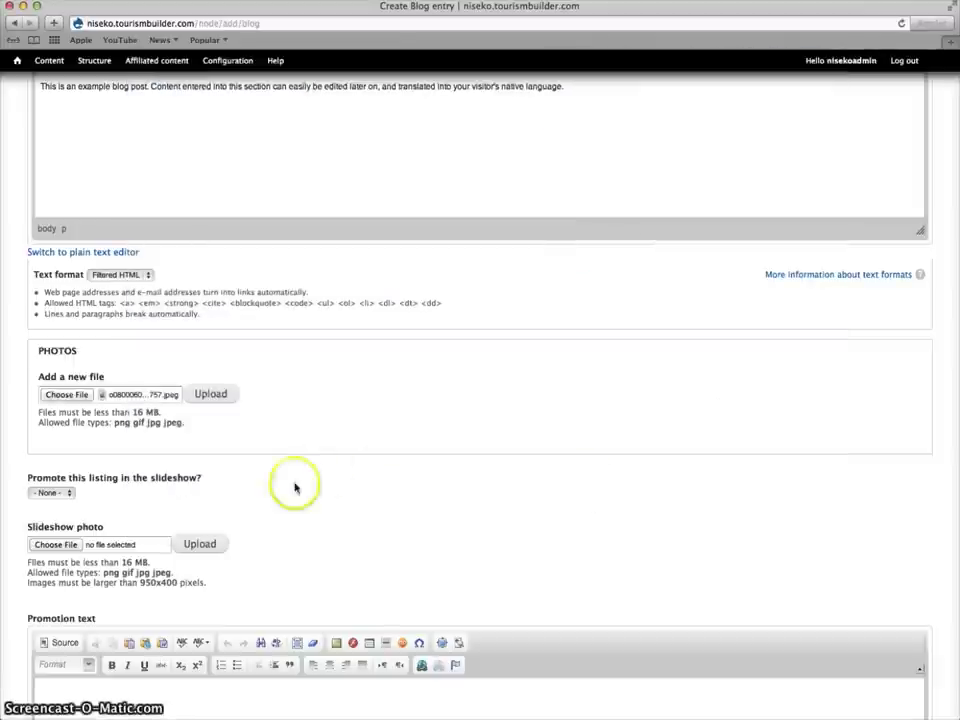
{"action": "left_click", "coordinate": [207, 396]}
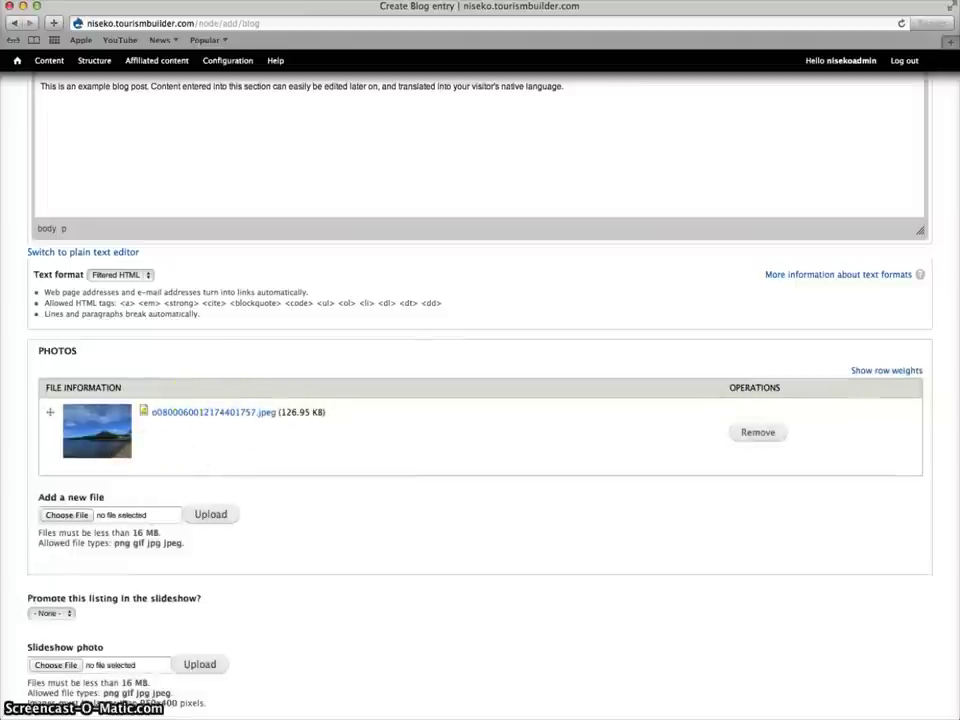
Save the new blog entry, leaving the slideshow and promotion fields empty.
{"action": "scroll", "coordinate": [115, 378], "scroll_direction": "down", "scroll_amount": 3}
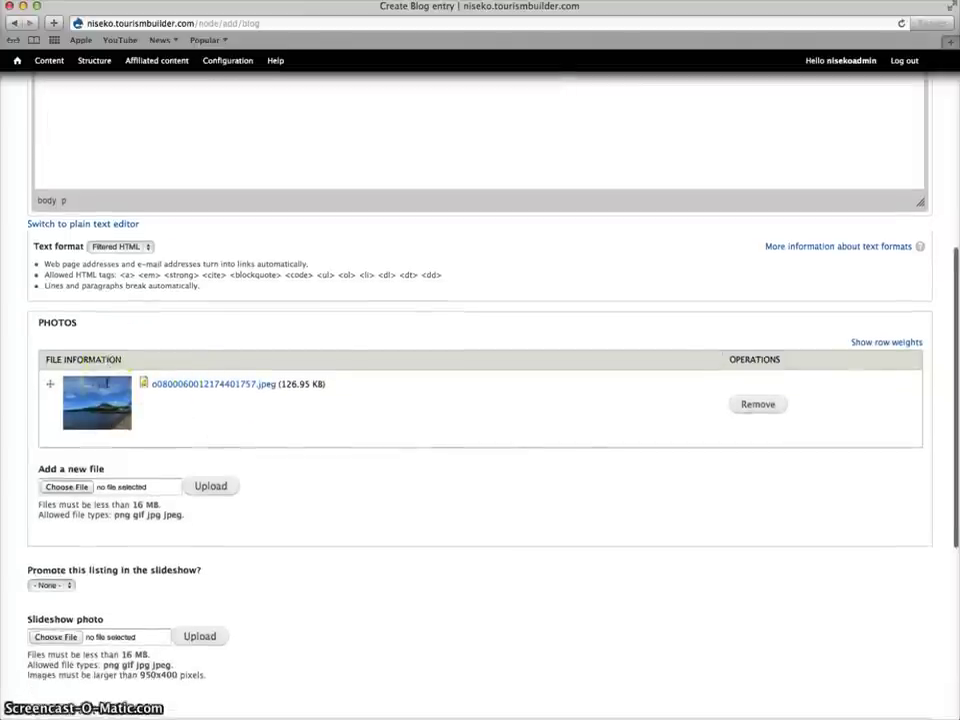
{"action": "scroll", "coordinate": [107, 382], "scroll_direction": "down", "scroll_amount": 10}
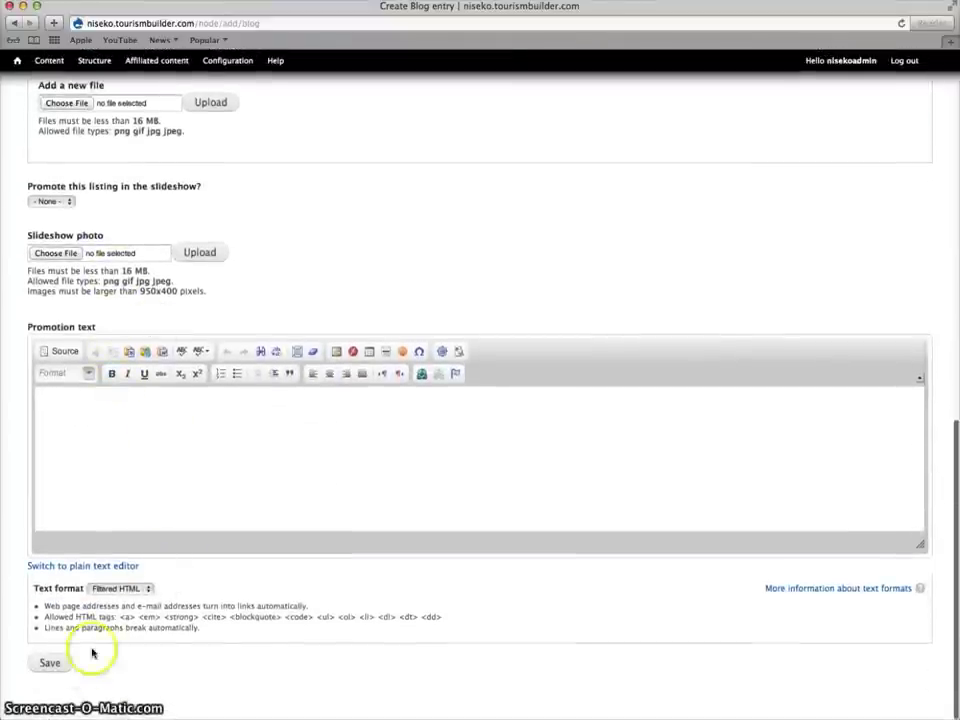
{"action": "left_click", "coordinate": [48, 665]}
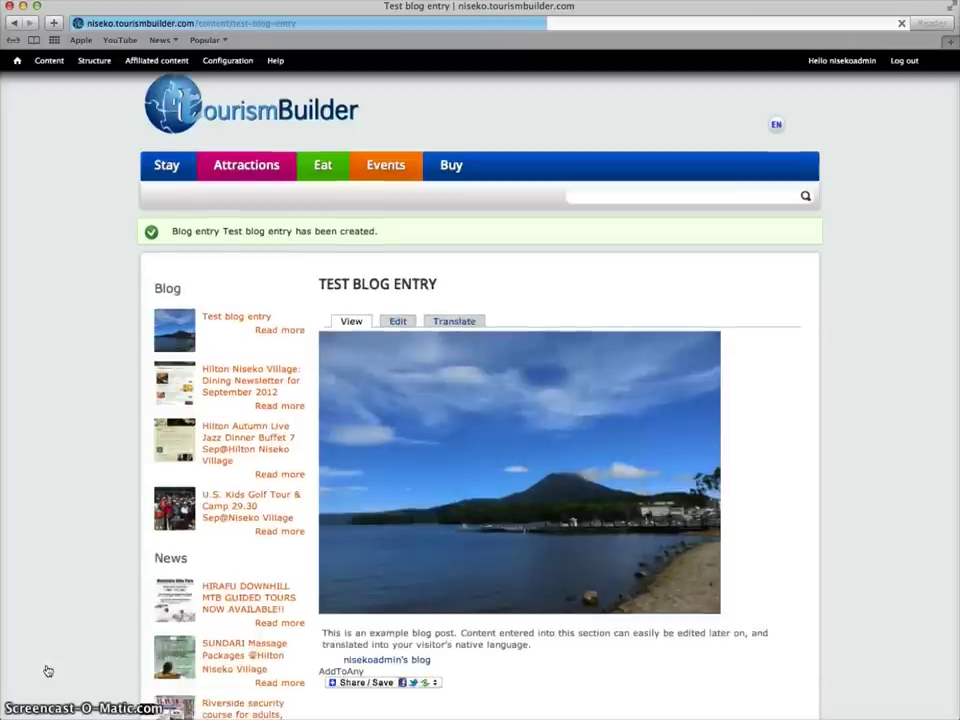
Open the translations of Test blog entry and request a Japanese translation.
{"action": "scroll", "coordinate": [688, 415], "scroll_direction": "down", "scroll_amount": 3}
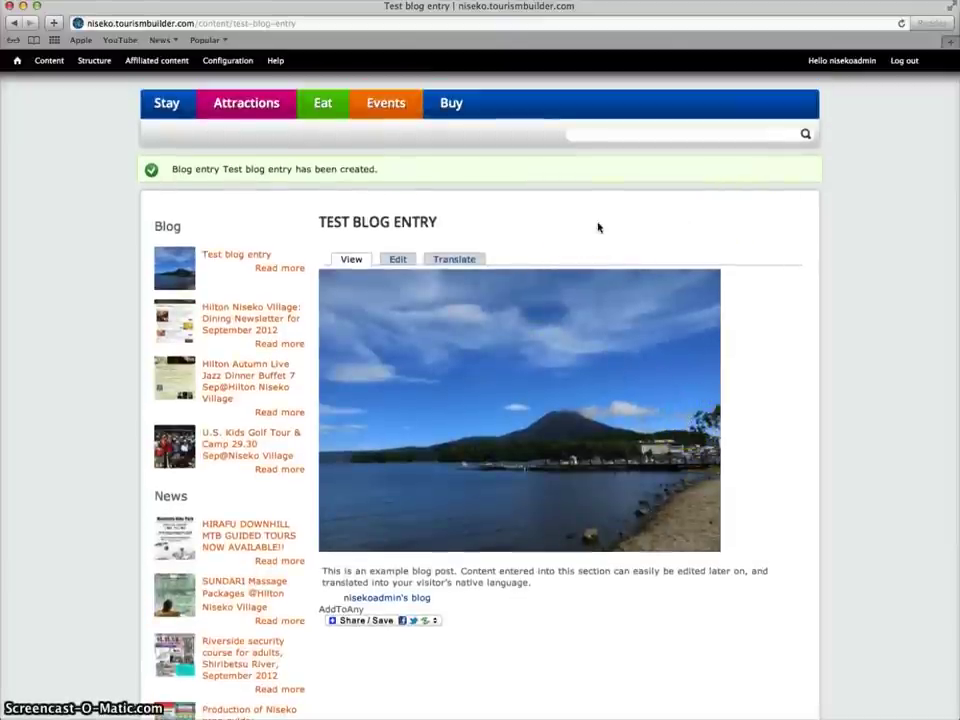
{"action": "left_click", "coordinate": [460, 259]}
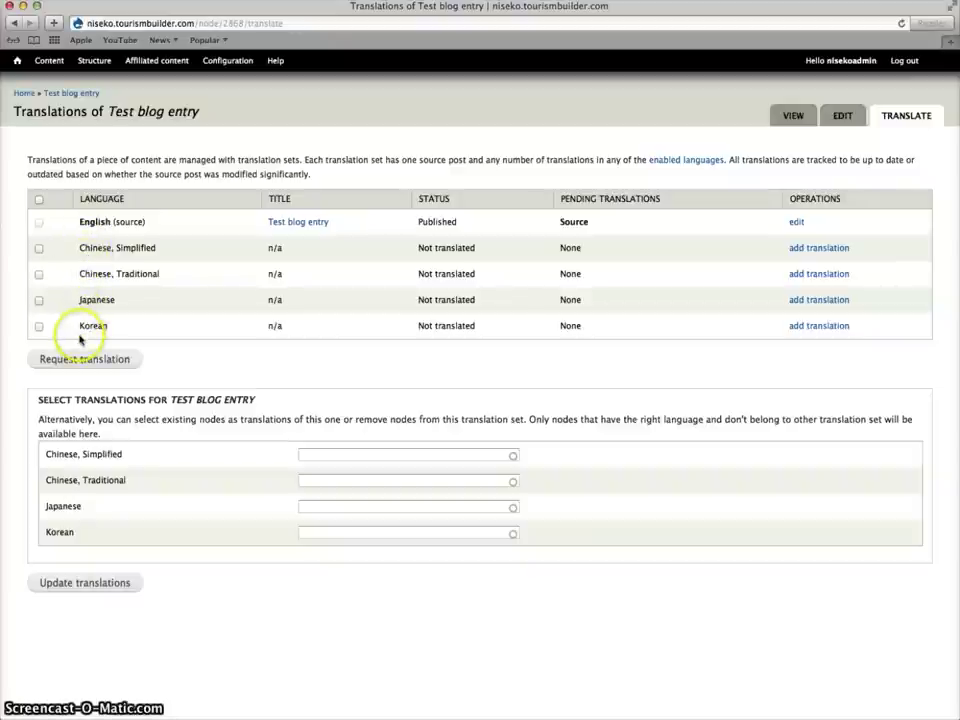
{"action": "left_click", "coordinate": [39, 301]}
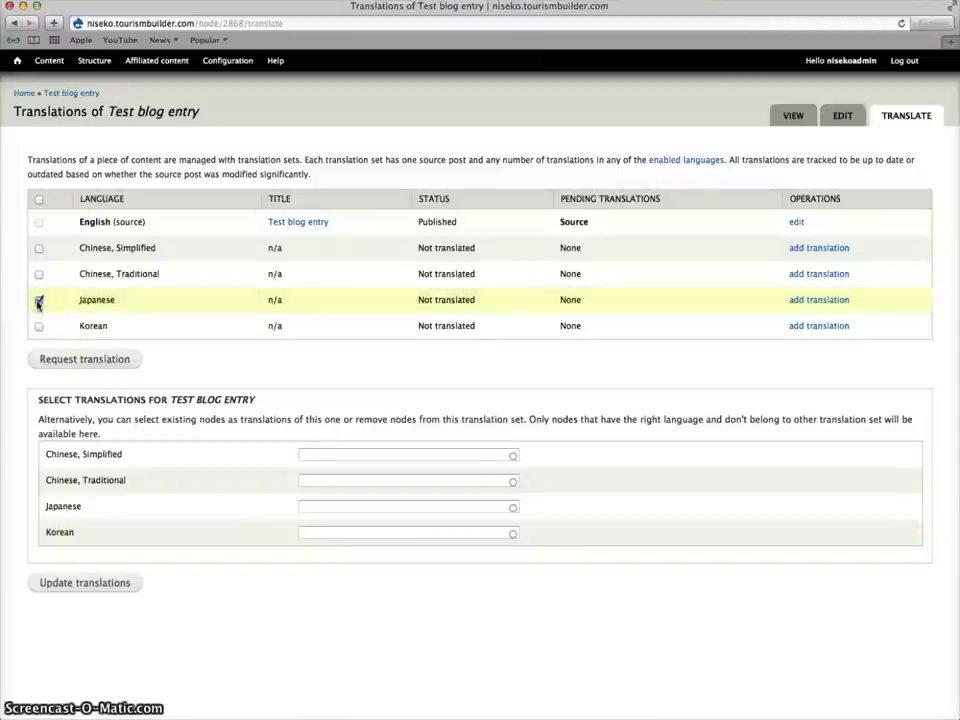
{"action": "left_click", "coordinate": [72, 366]}
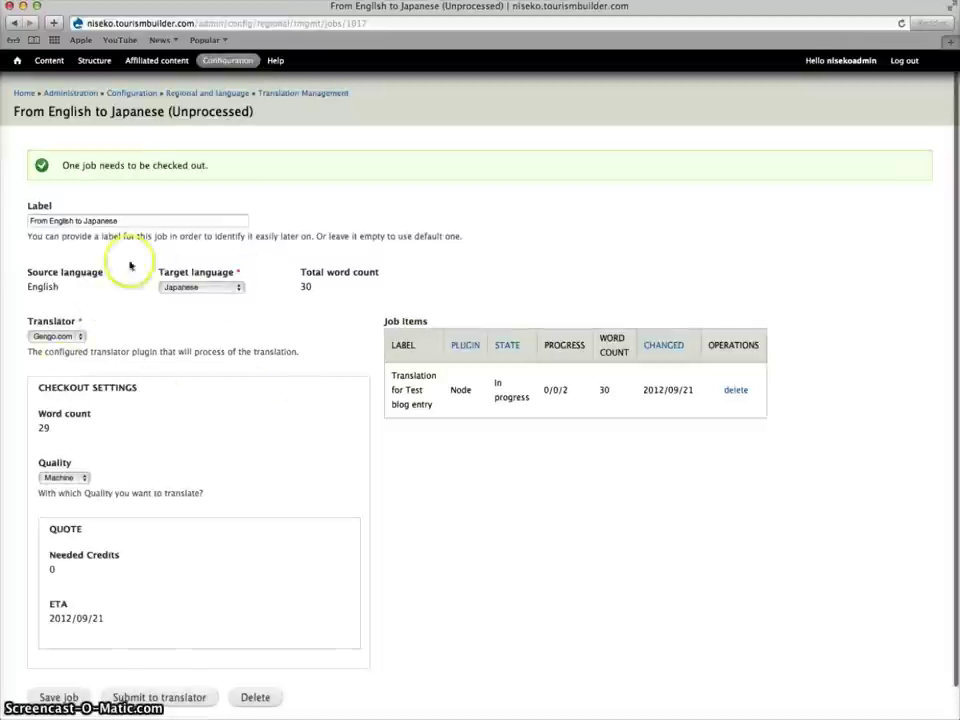
Submit the English-to-Japanese translation job to Gengo.com with Machine quality.
{"action": "scroll", "coordinate": [332, 332], "scroll_direction": "down", "scroll_amount": 1}
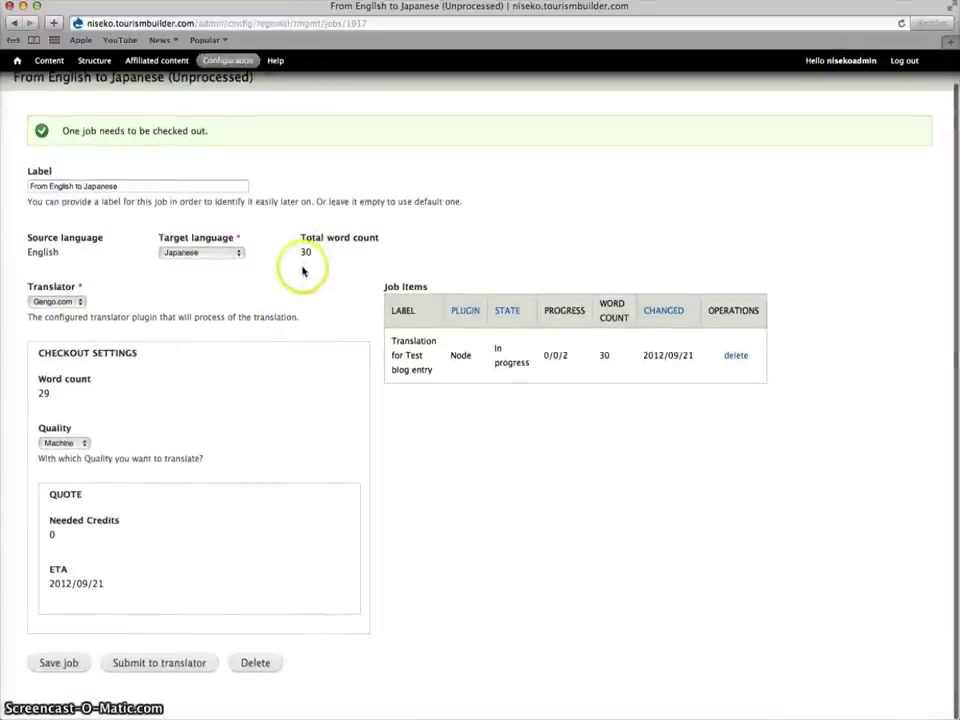
{"action": "left_click", "coordinate": [78, 443]}
{"action": "key", "text": "Return"}
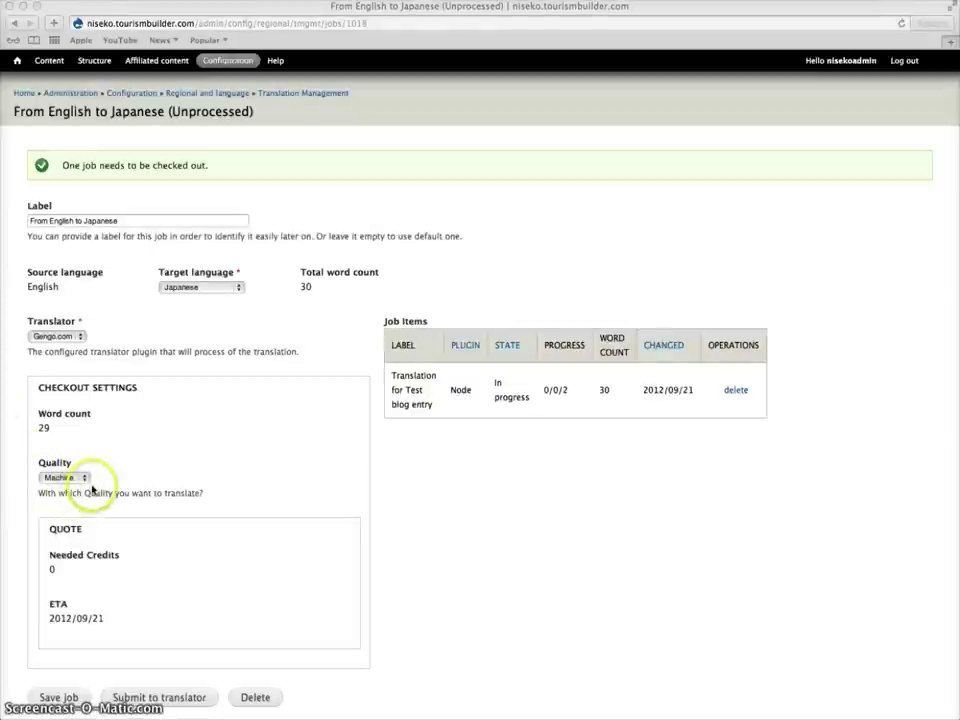
{"action": "left_click", "coordinate": [135, 697]}
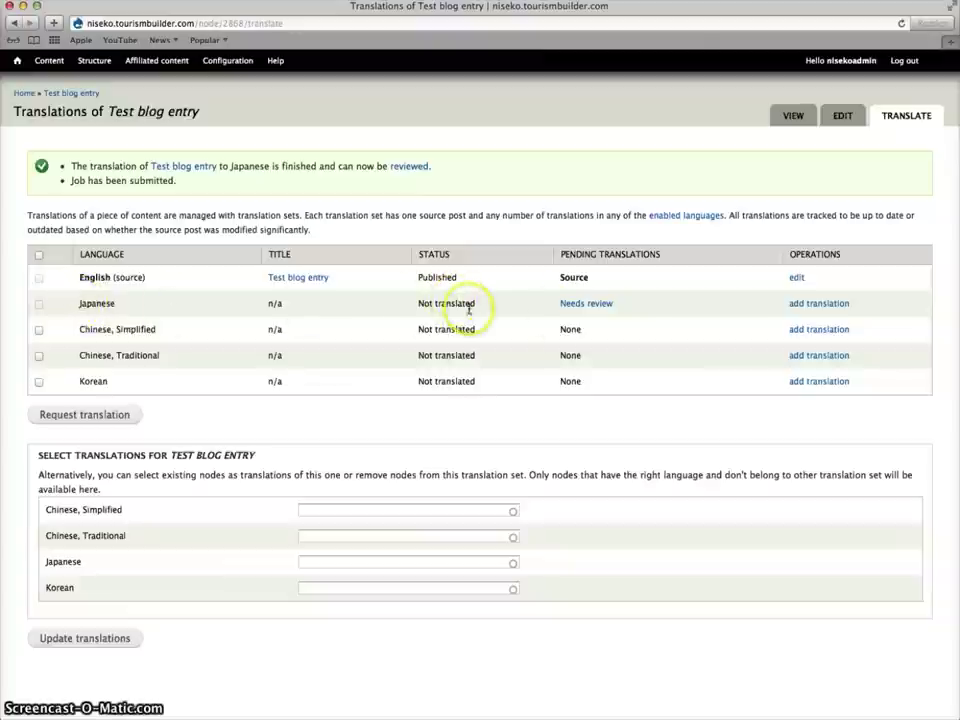
Review and approve the Japanese translations of the entry's body and title, and view Test blog entry in Japanese.
{"action": "left_click", "coordinate": [583, 305]}
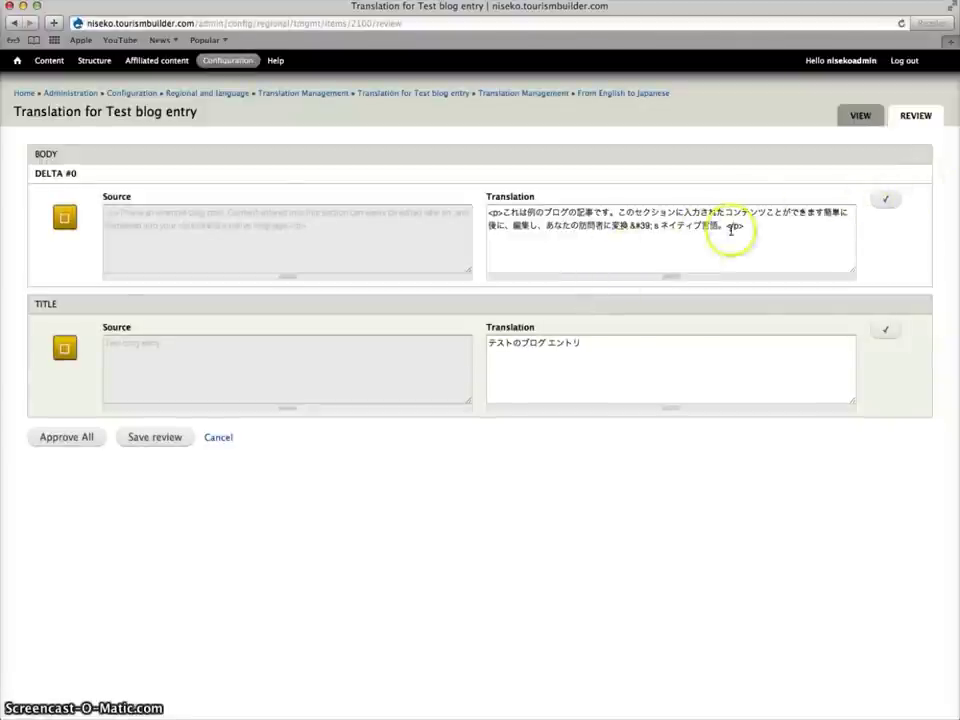
{"action": "left_click", "coordinate": [884, 202]}
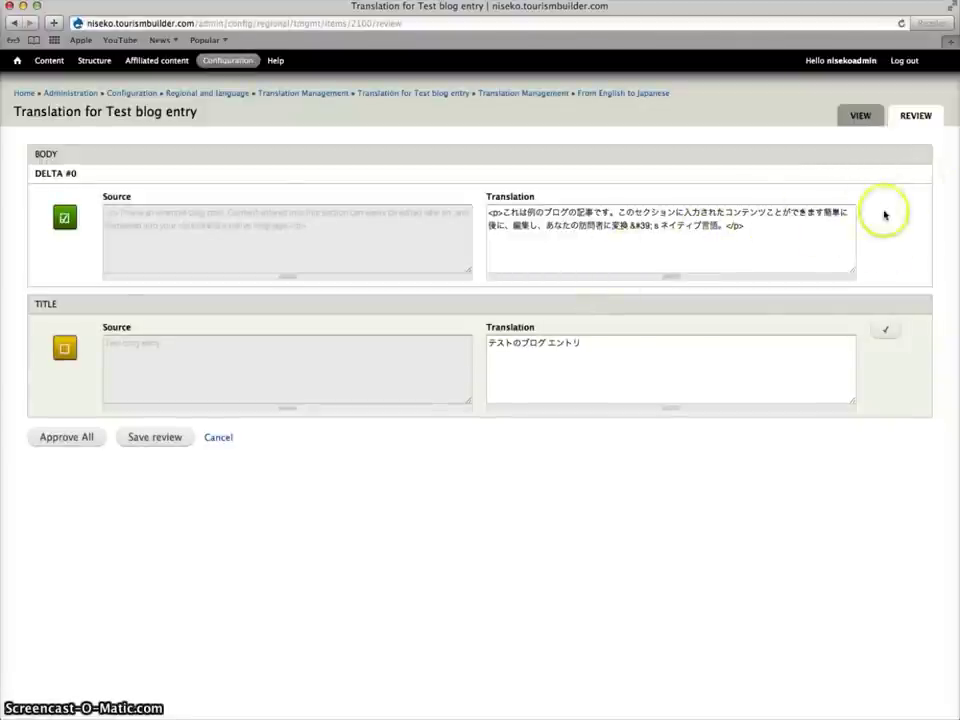
{"action": "left_click", "coordinate": [888, 322]}
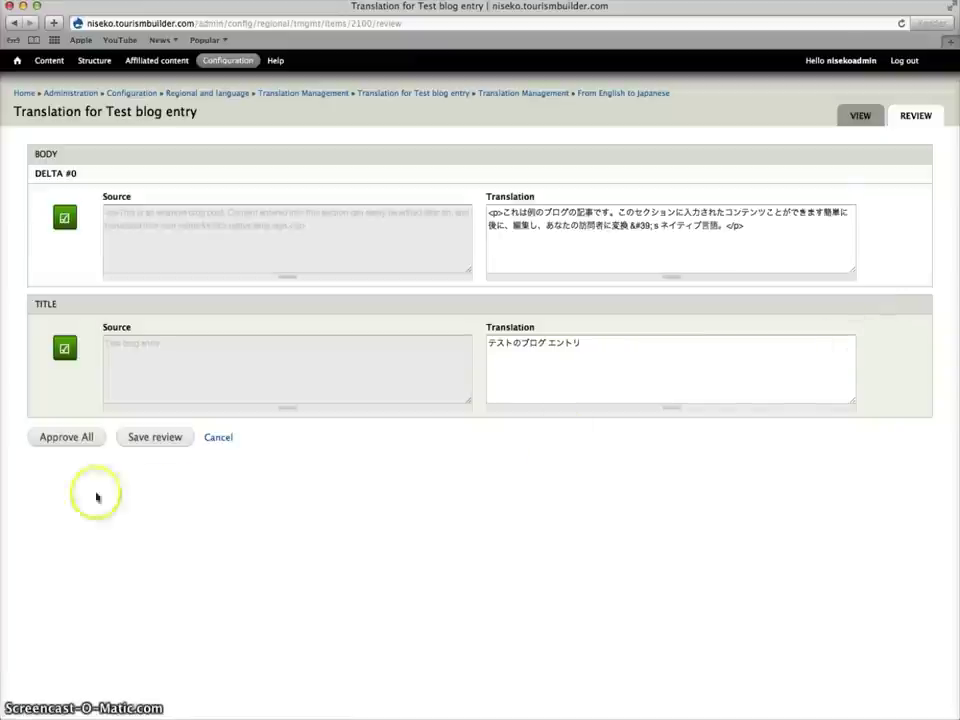
{"action": "left_click", "coordinate": [62, 437]}
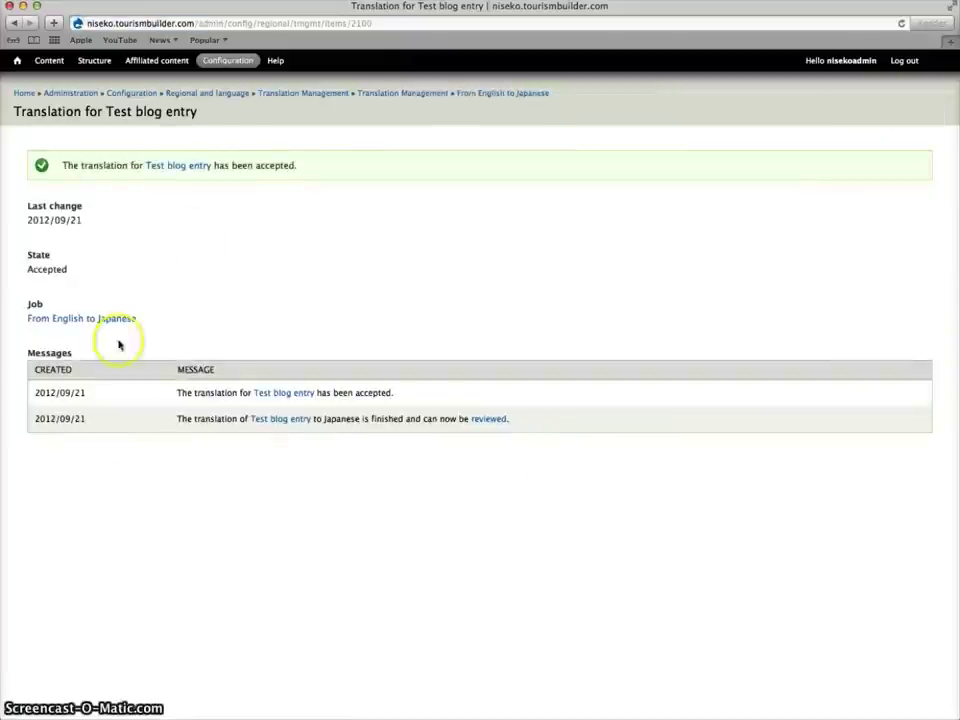
{"action": "left_click", "coordinate": [164, 167]}
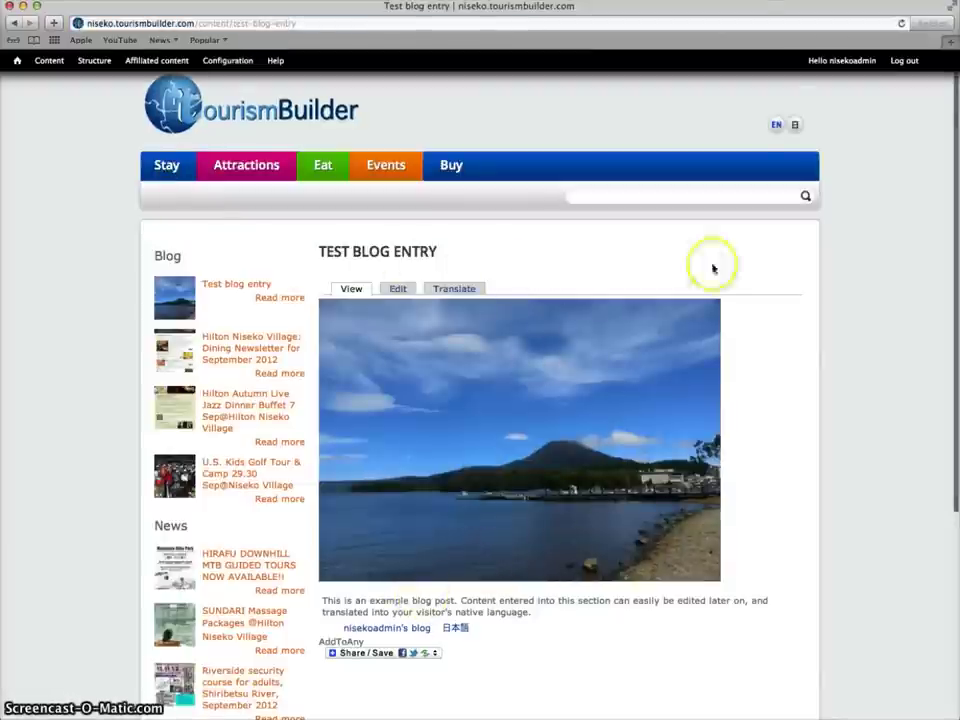
{"action": "left_click", "coordinate": [794, 128]}
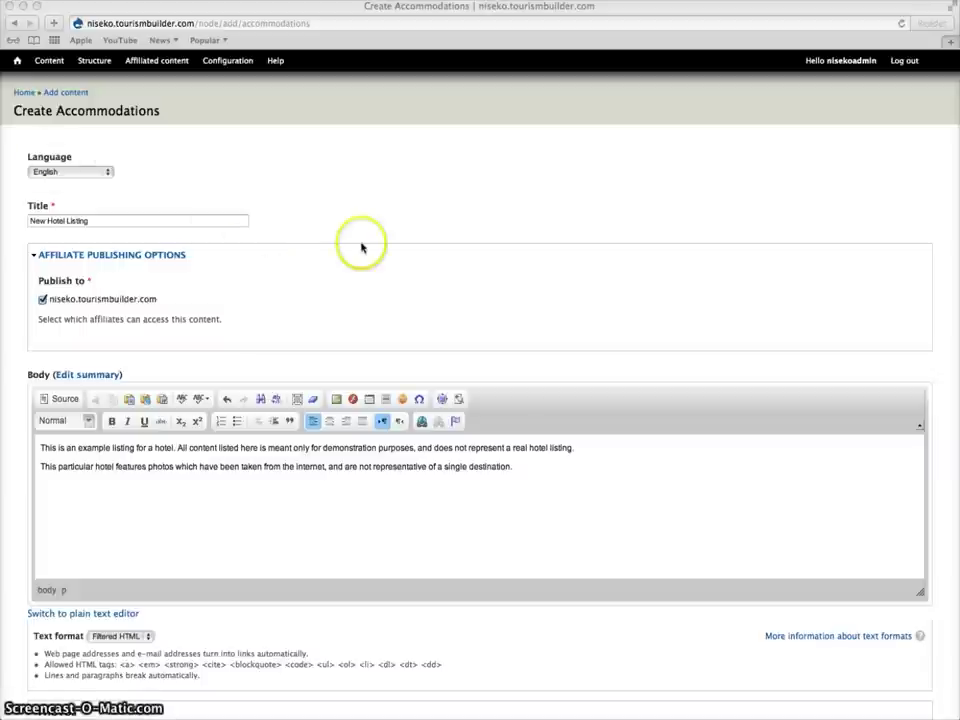
Check the completed New Hotel Listing form, including photos, room type, amenities and onsen details, and save the listing without slideshow promotion.
{"action": "scroll", "coordinate": [176, 277], "scroll_direction": "down", "scroll_amount": 3}
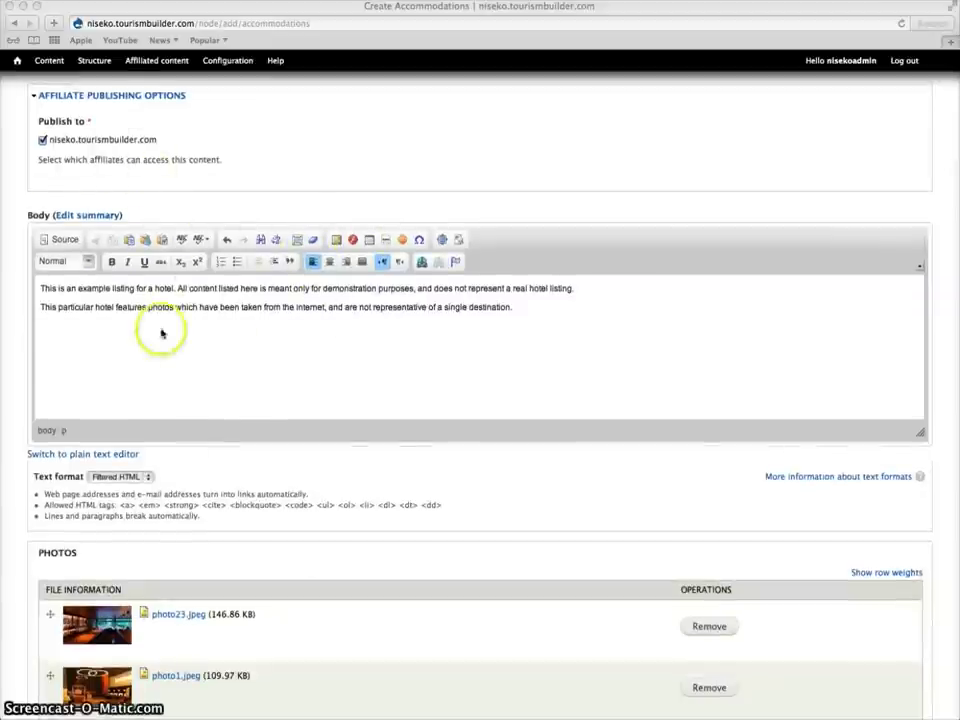
{"action": "scroll", "coordinate": [298, 341], "scroll_direction": "down", "scroll_amount": 3}
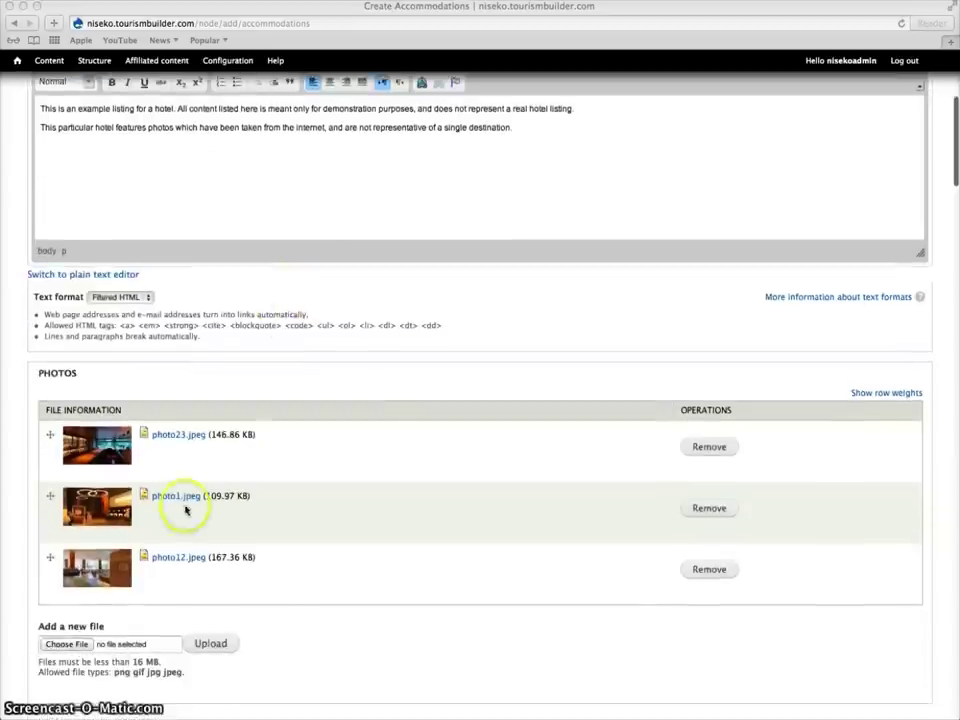
{"action": "scroll", "coordinate": [374, 435], "scroll_direction": "down", "scroll_amount": 5}
{"action": "scroll", "coordinate": [366, 386], "scroll_direction": "down", "scroll_amount": 5}
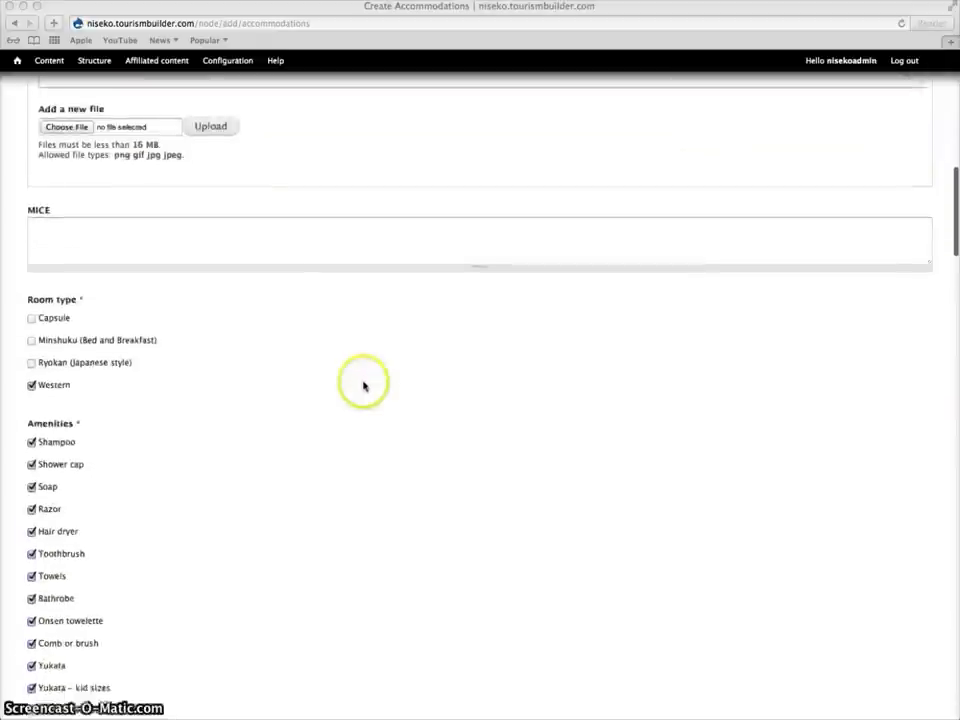
{"action": "scroll", "coordinate": [157, 382], "scroll_direction": "down", "scroll_amount": 2}
{"action": "scroll", "coordinate": [157, 382], "scroll_direction": "down", "scroll_amount": 1}
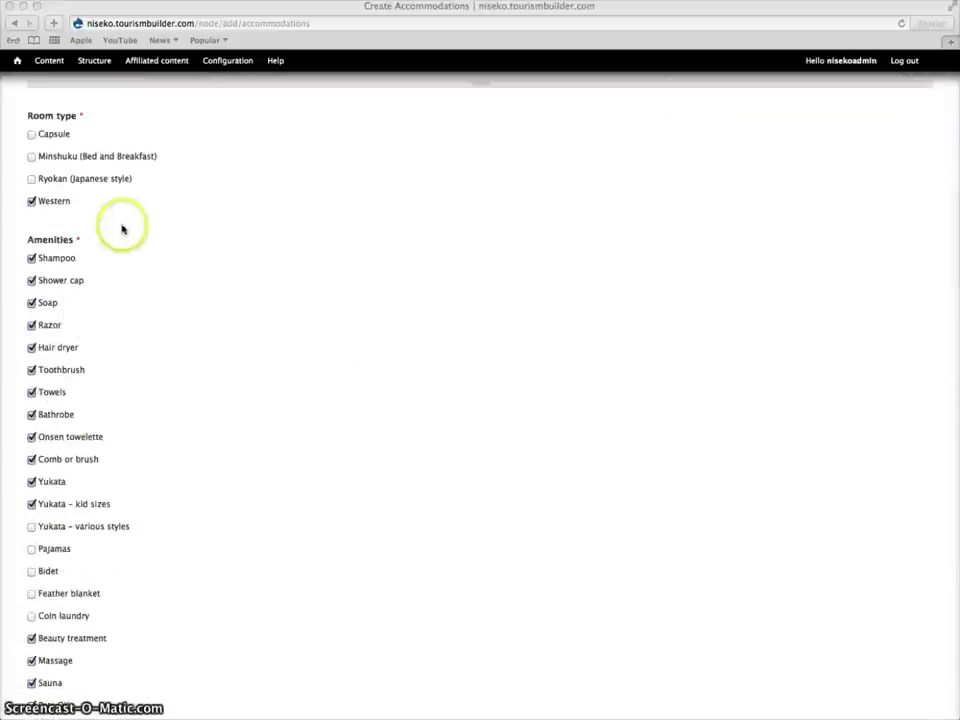
{"action": "scroll", "coordinate": [71, 429], "scroll_direction": "up", "scroll_amount": 1}
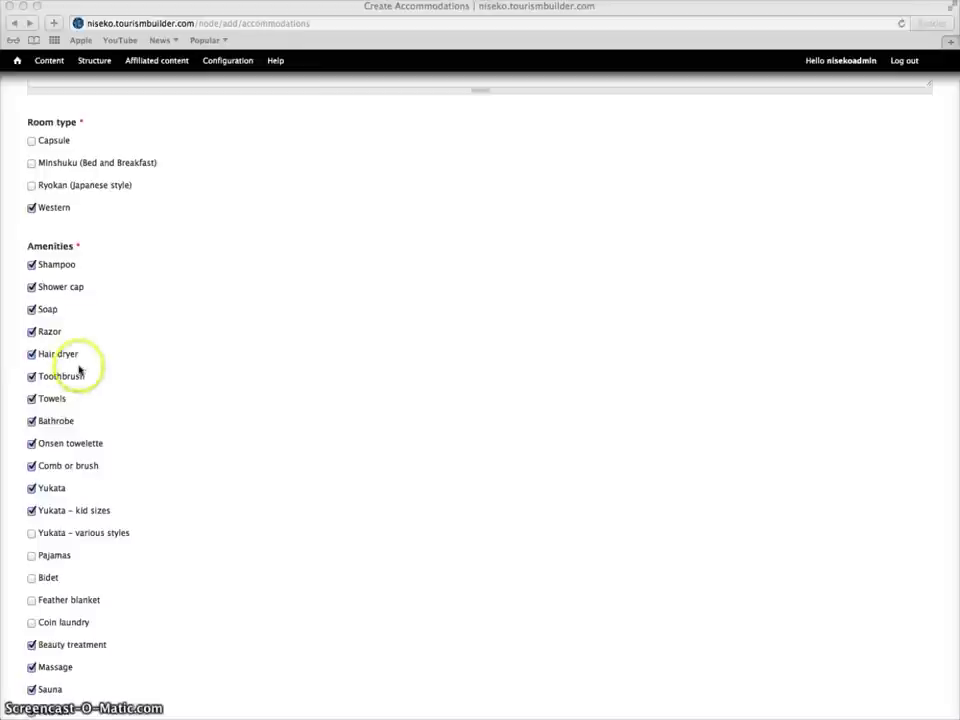
{"action": "scroll", "coordinate": [190, 355], "scroll_direction": "down", "scroll_amount": 4}
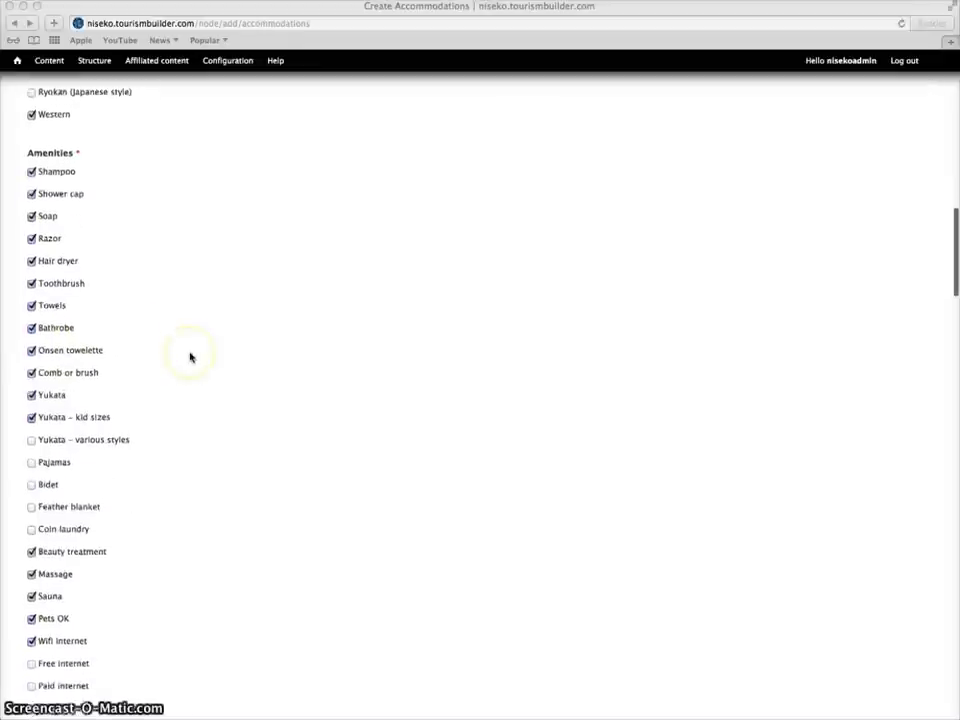
{"action": "scroll", "coordinate": [229, 348], "scroll_direction": "down", "scroll_amount": 15}
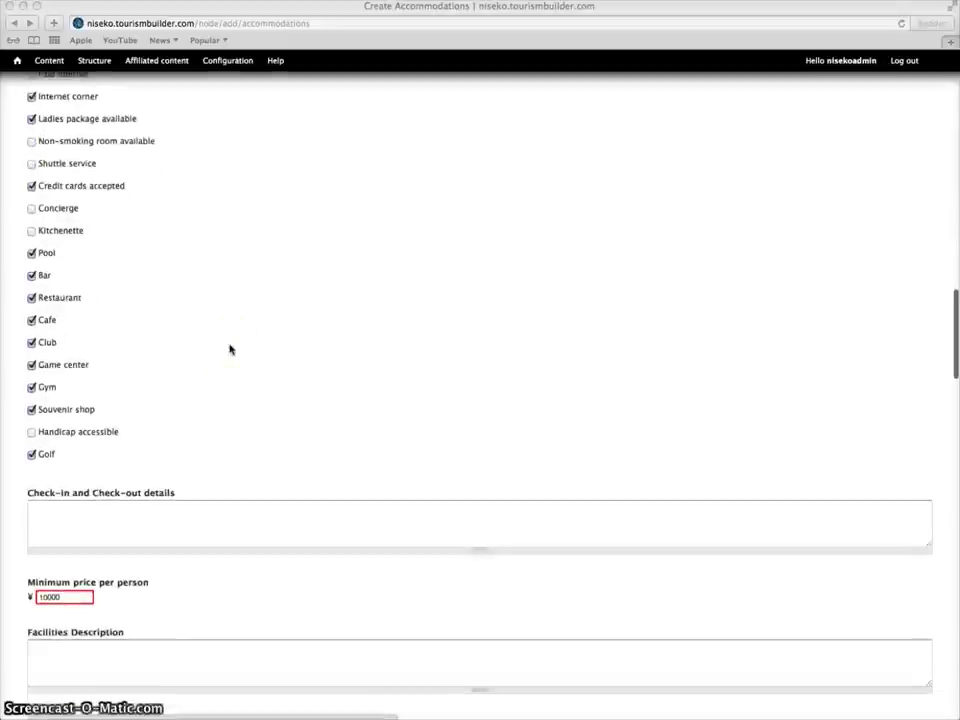
{"action": "scroll", "coordinate": [229, 348], "scroll_direction": "down", "scroll_amount": 15}
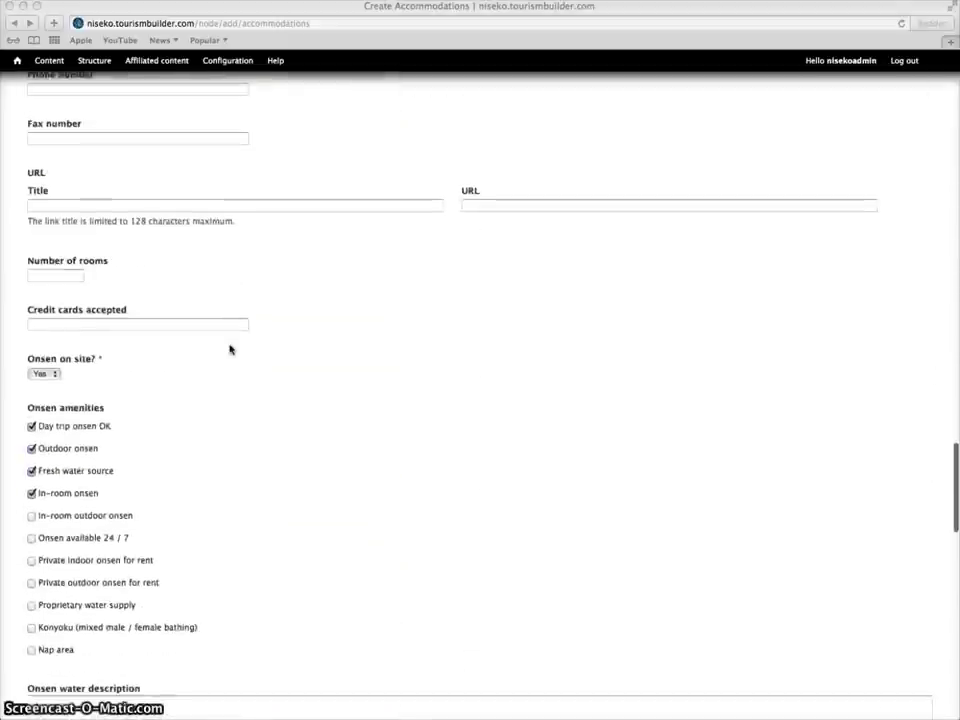
{"action": "scroll", "coordinate": [229, 348], "scroll_direction": "down", "scroll_amount": 15}
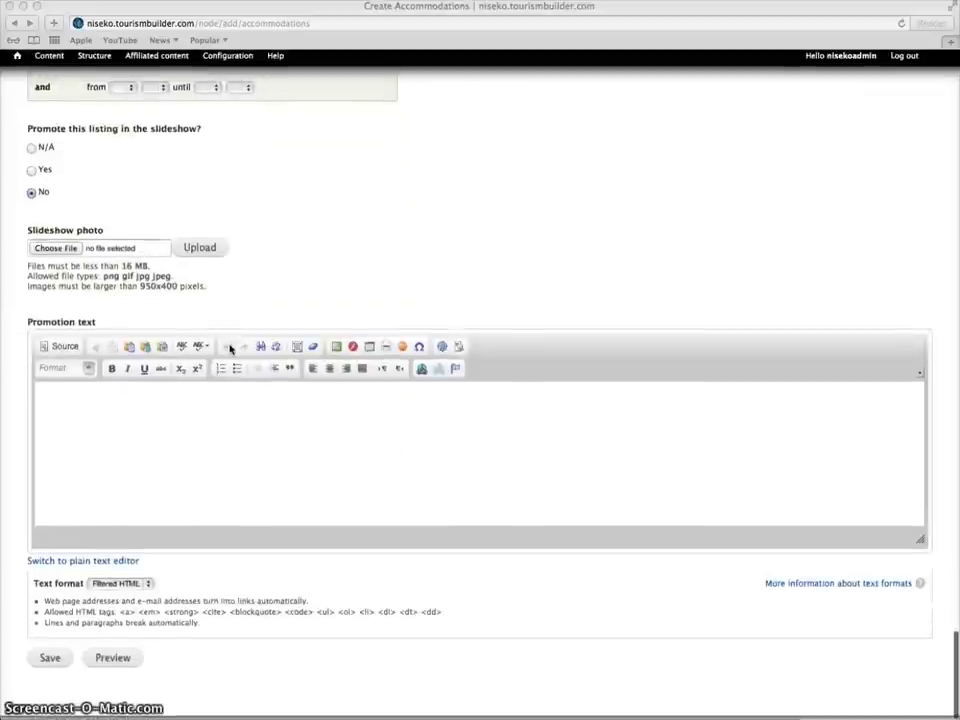
{"action": "left_click", "coordinate": [65, 645]}
{"action": "left_click", "coordinate": [55, 664]}
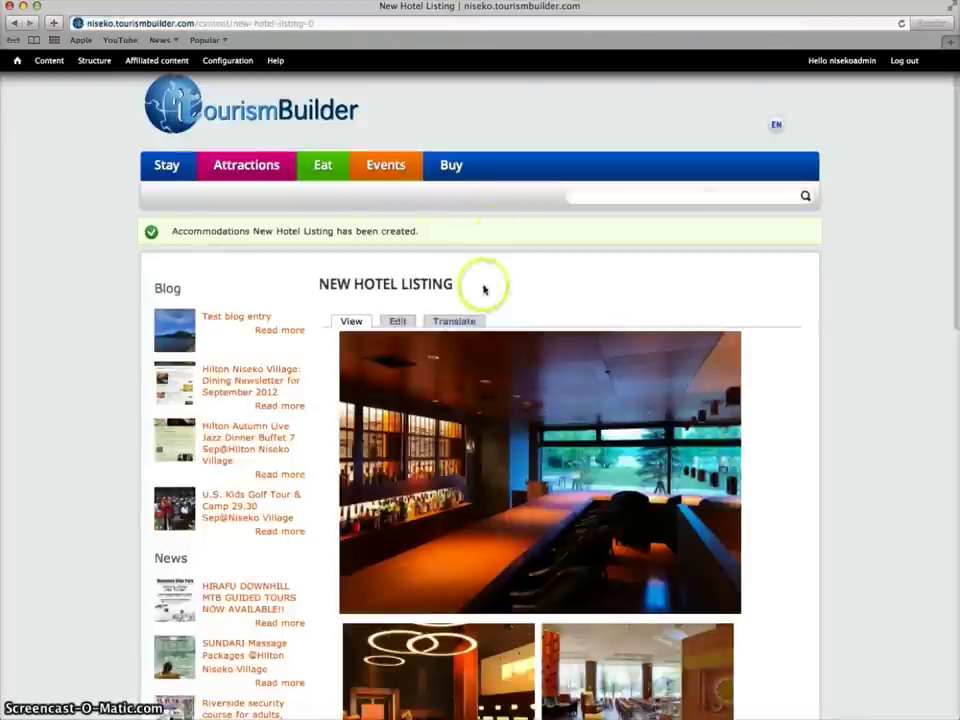
Request a Japanese translation of New Hotel Listing and submit the job to Gengo.com with Machine quality.
{"action": "left_click", "coordinate": [458, 321]}
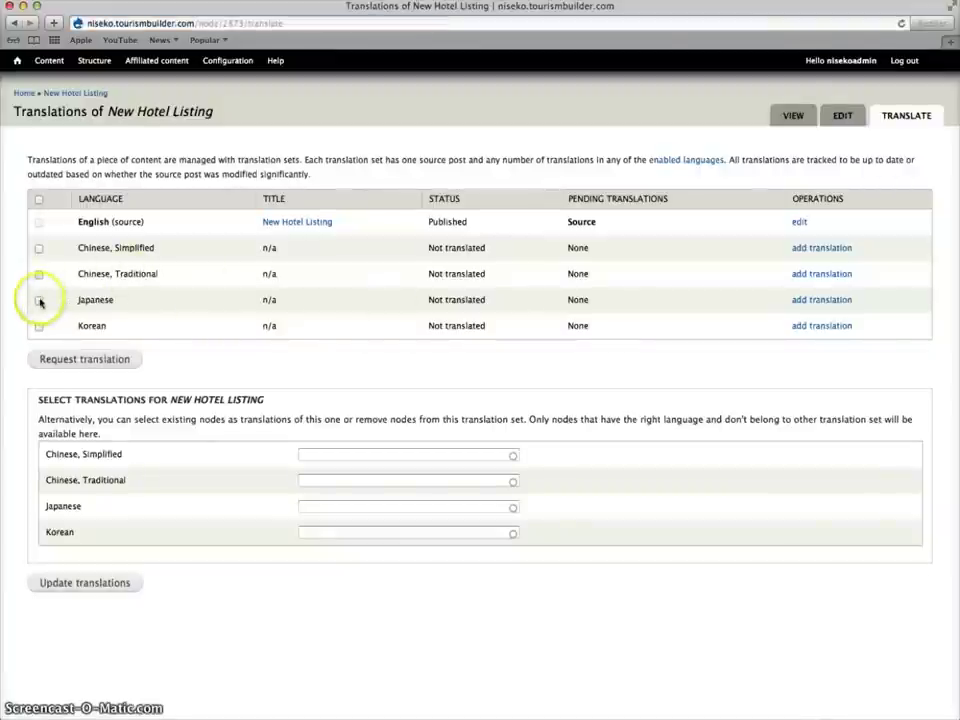
{"action": "left_click", "coordinate": [99, 360]}
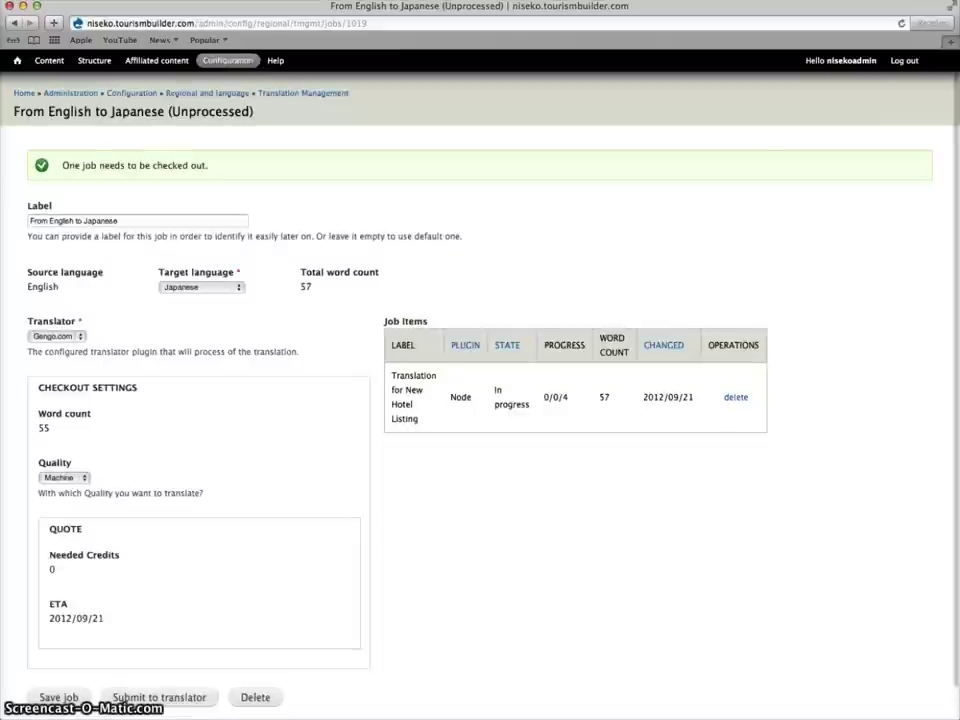
{"action": "scroll", "coordinate": [215, 360], "scroll_direction": "down", "scroll_amount": 2}
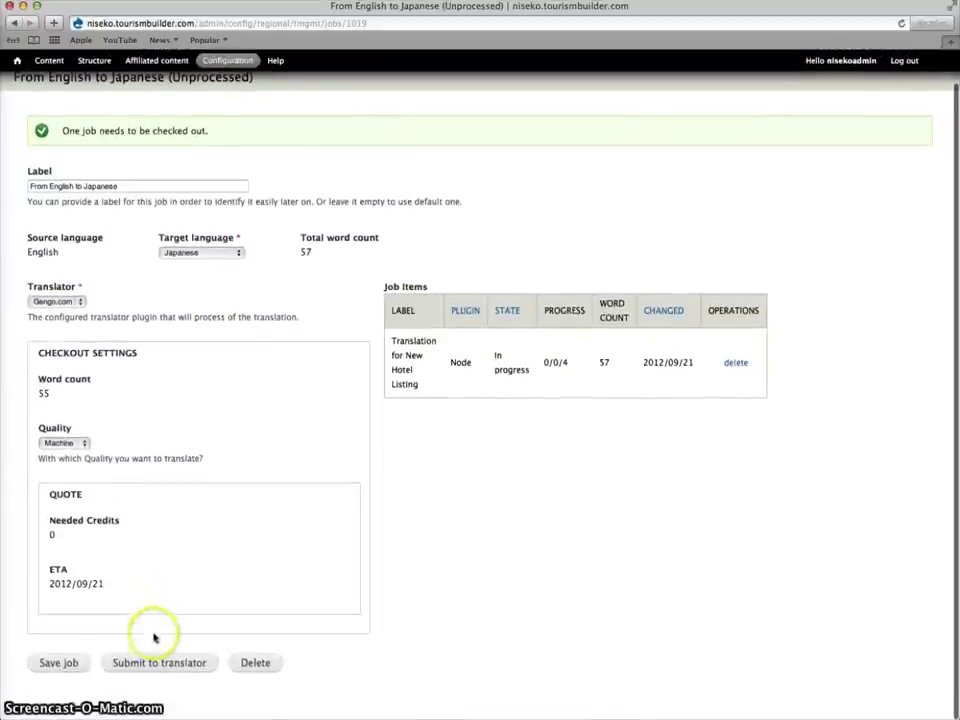
{"action": "left_click", "coordinate": [157, 664]}
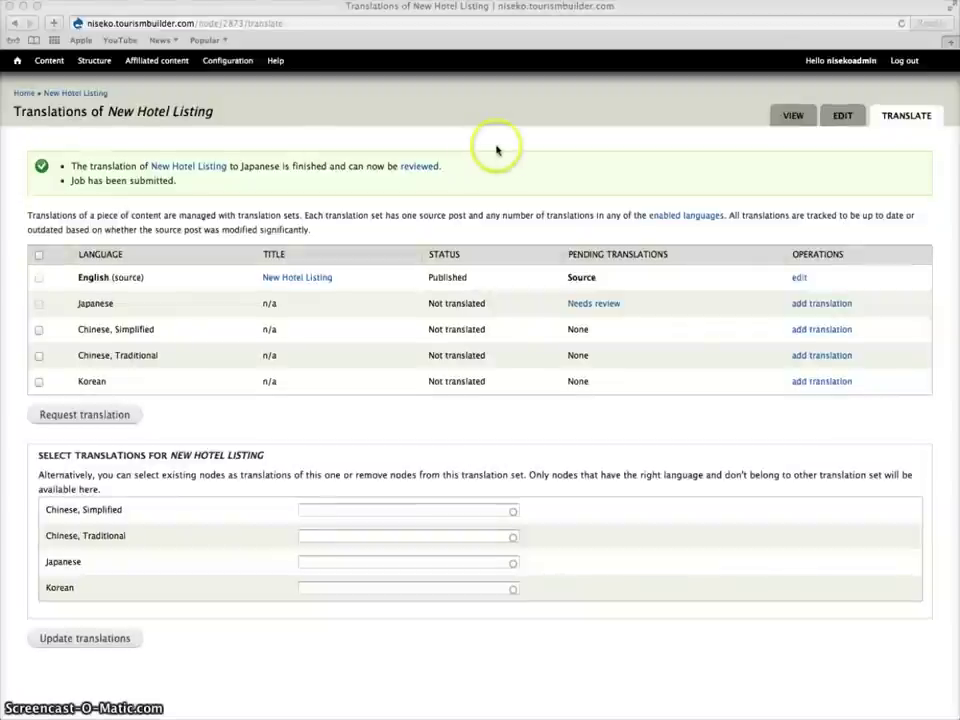
Review the Japanese translations of the hotel listing's body, address, Google coords and title, and approve them all.
{"action": "left_click", "coordinate": [577, 304]}
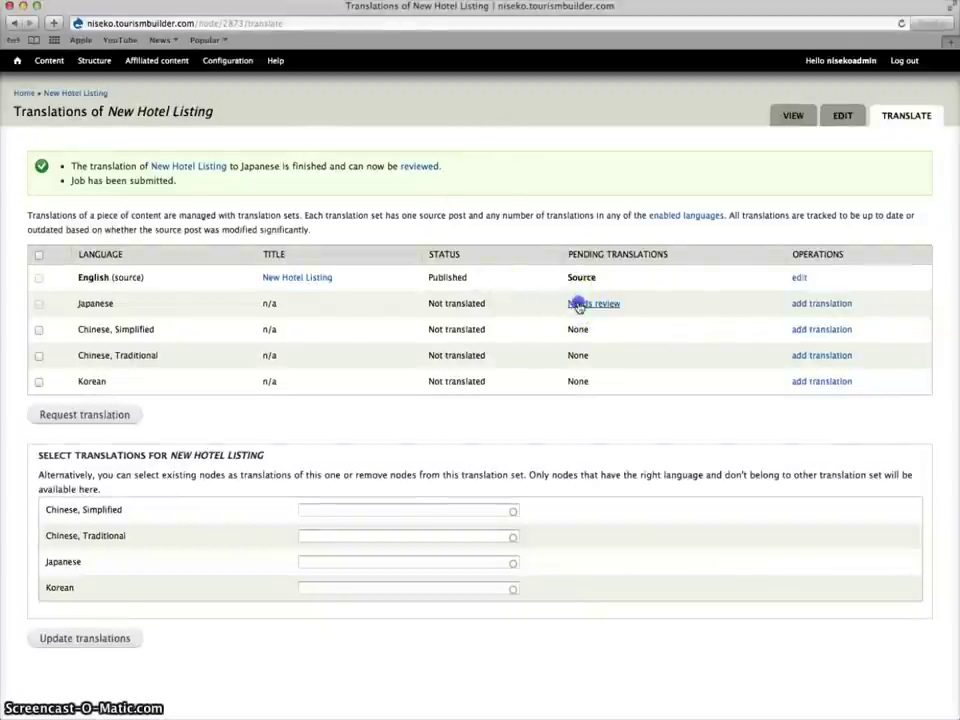
{"action": "left_click", "coordinate": [885, 199]}
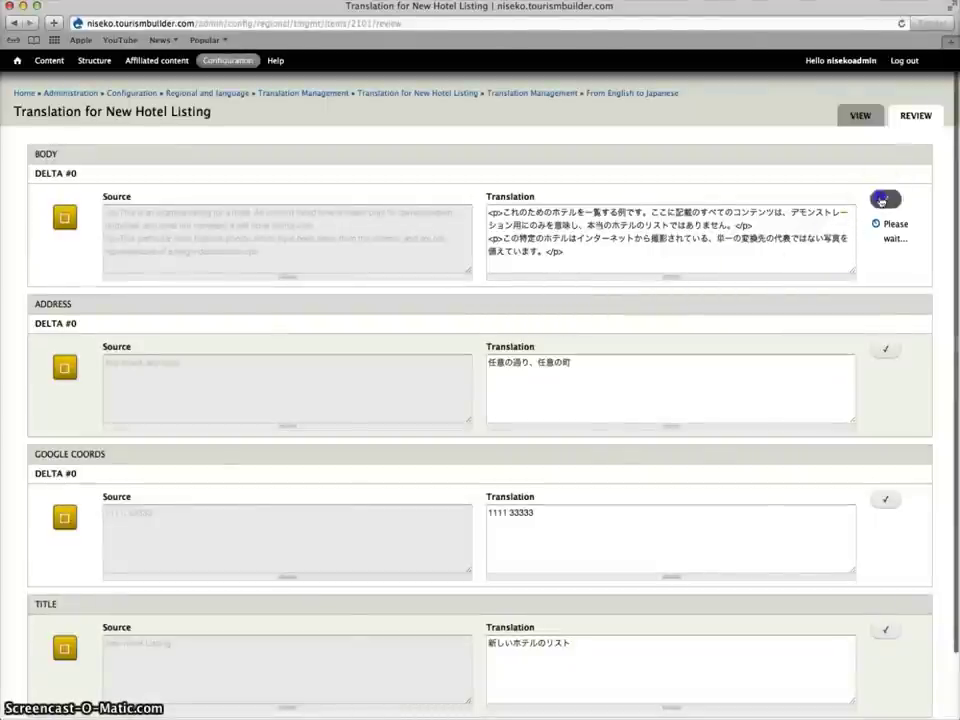
{"action": "left_click", "coordinate": [882, 350]}
{"action": "left_click", "coordinate": [885, 499]}
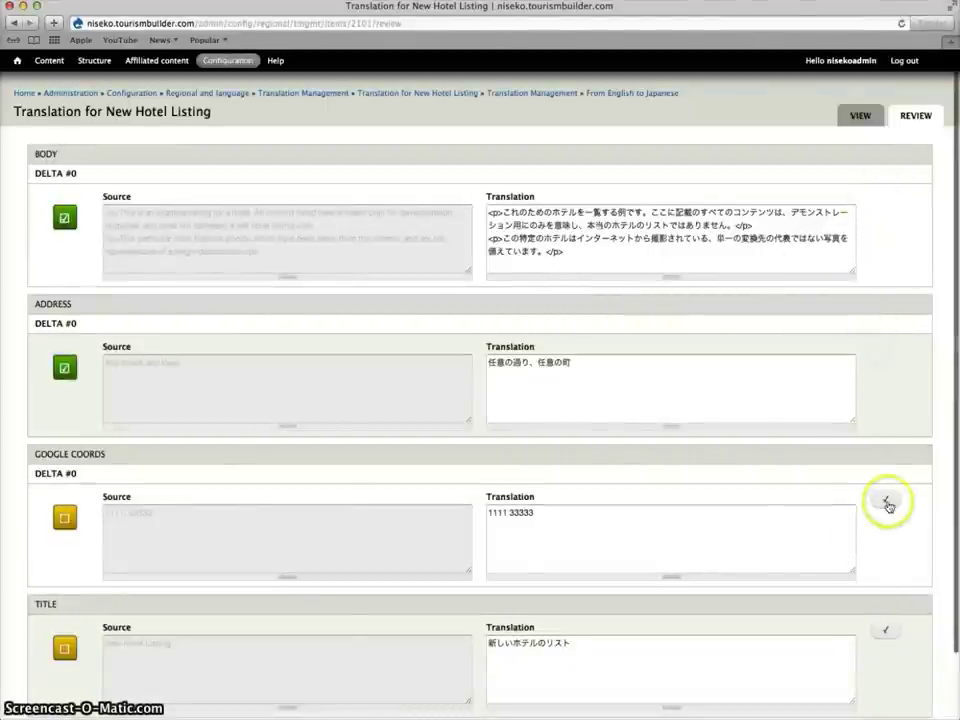
{"action": "scroll", "coordinate": [885, 505], "scroll_direction": "down", "scroll_amount": 2}
{"action": "left_click", "coordinate": [885, 553]}
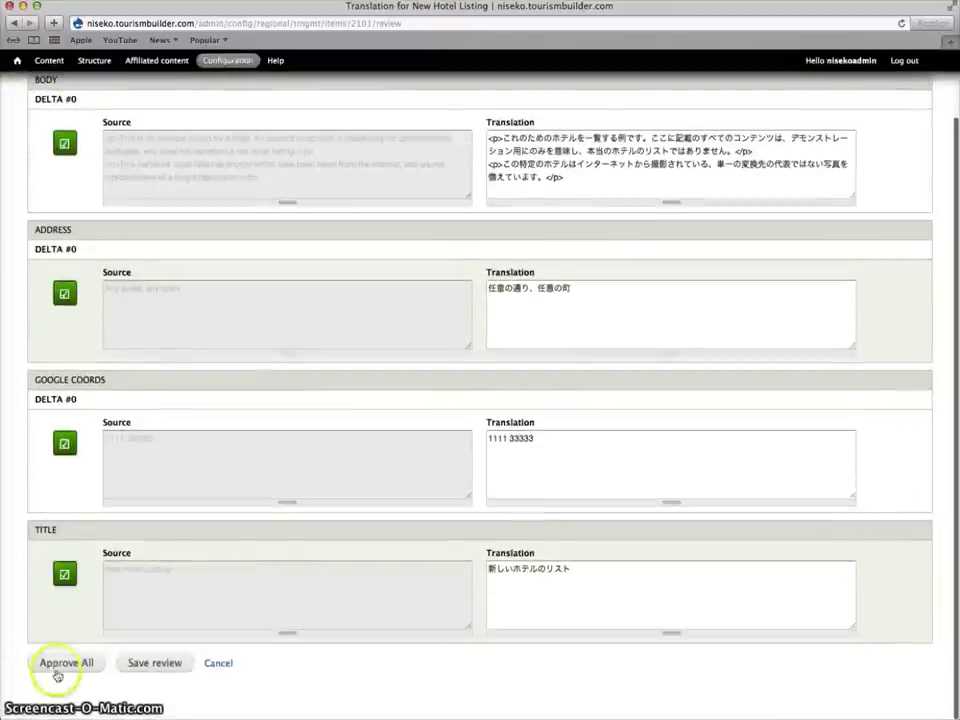
{"action": "left_click", "coordinate": [72, 664]}
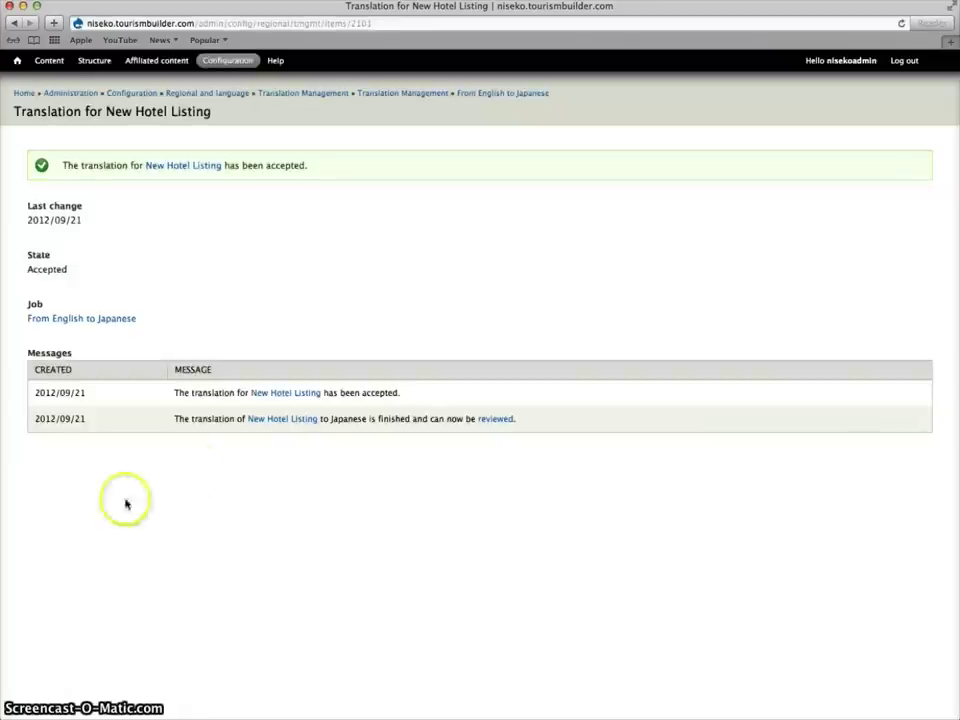
Open the English New Hotel Listing page and look through its photos, description, amenities and price.
{"action": "left_click", "coordinate": [285, 394]}
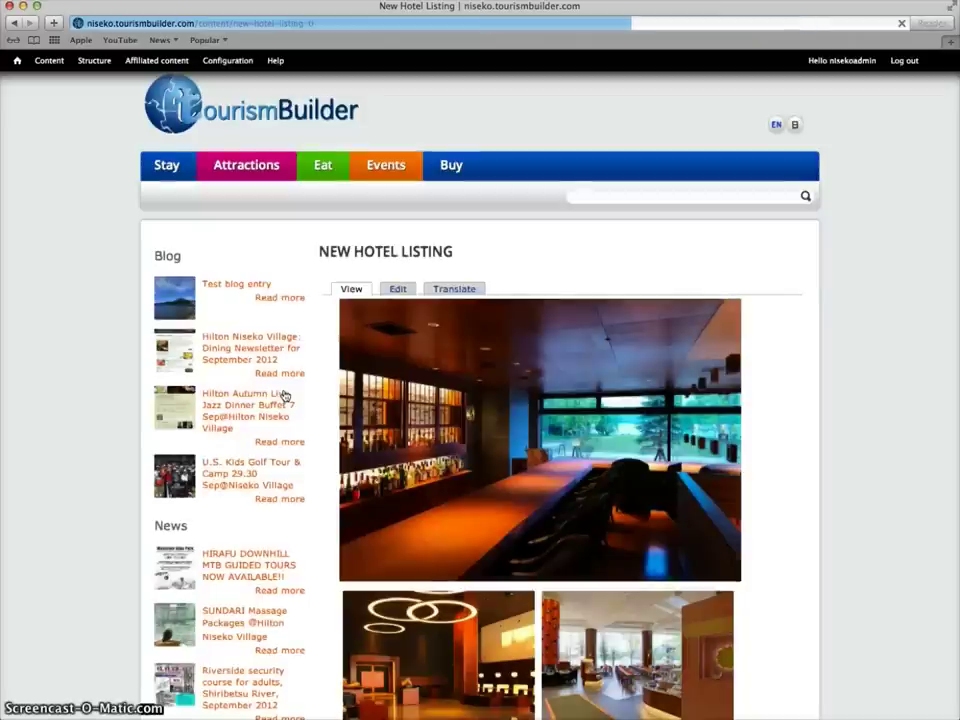
{"action": "scroll", "coordinate": [836, 321], "scroll_direction": "down", "scroll_amount": 5}
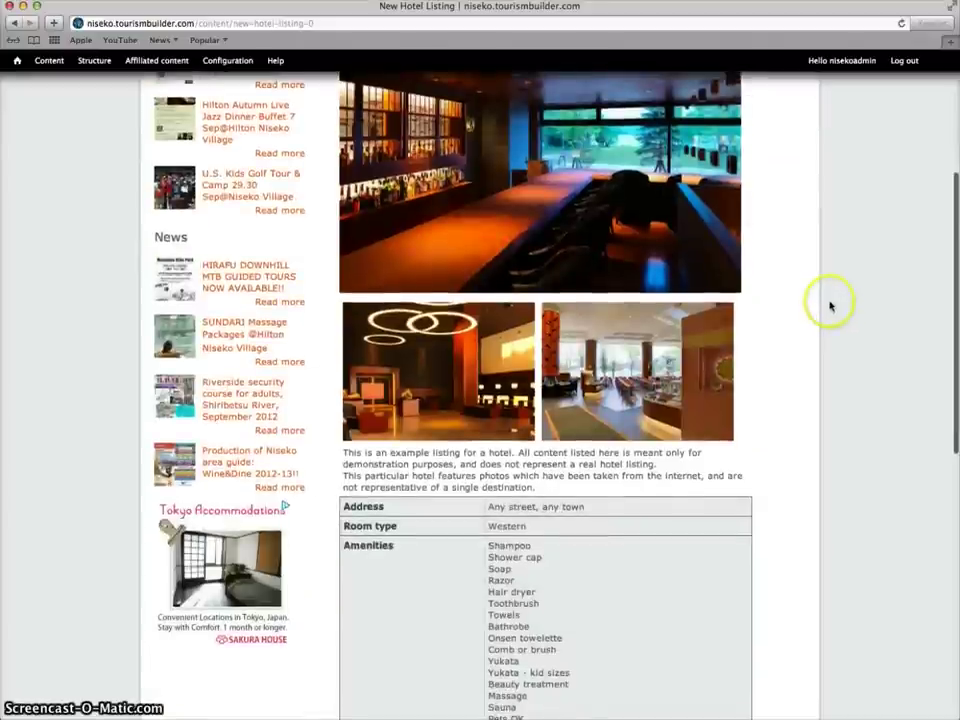
{"action": "scroll", "coordinate": [830, 307], "scroll_direction": "down", "scroll_amount": 5}
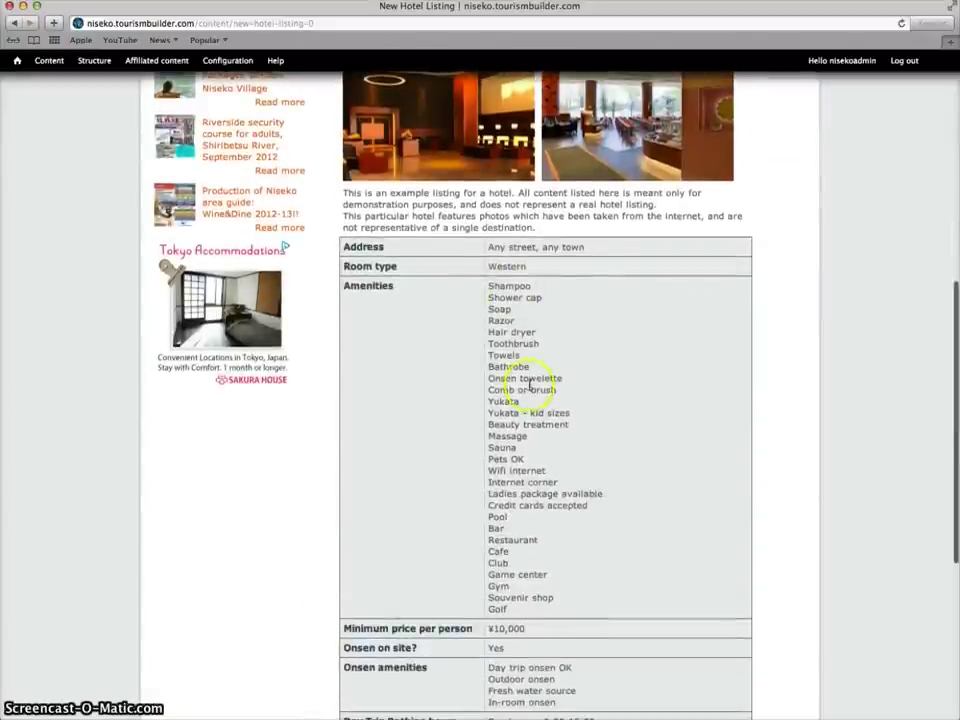
{"action": "scroll", "coordinate": [589, 514], "scroll_direction": "up", "scroll_amount": 10}
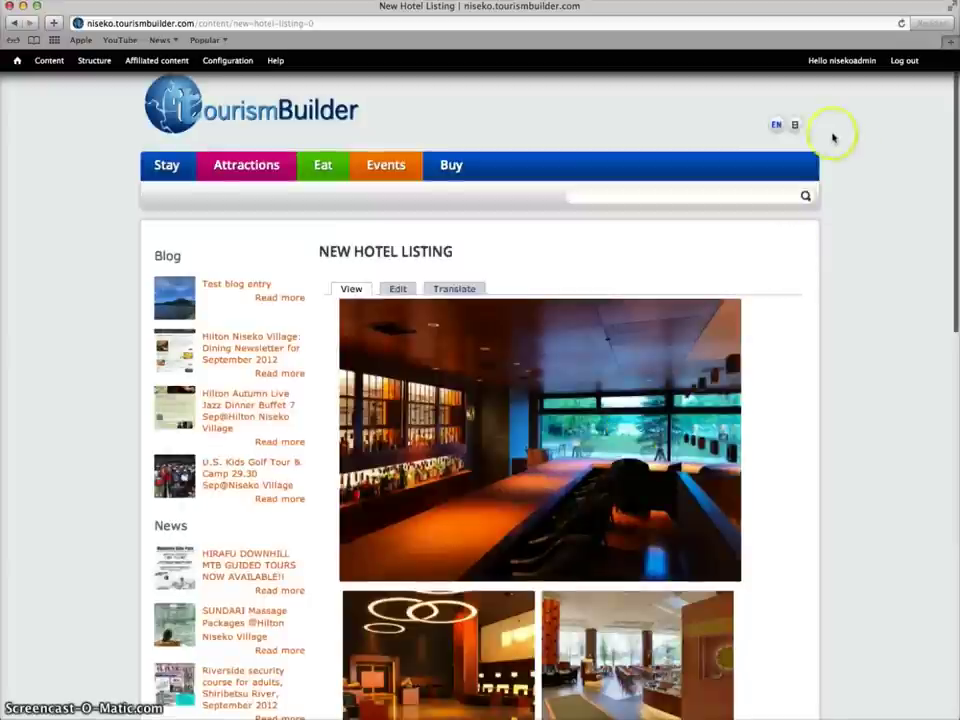
Switch the hotel listing to Japanese and look through its translated description, amenities and onsen details.
{"action": "left_click", "coordinate": [788, 125]}
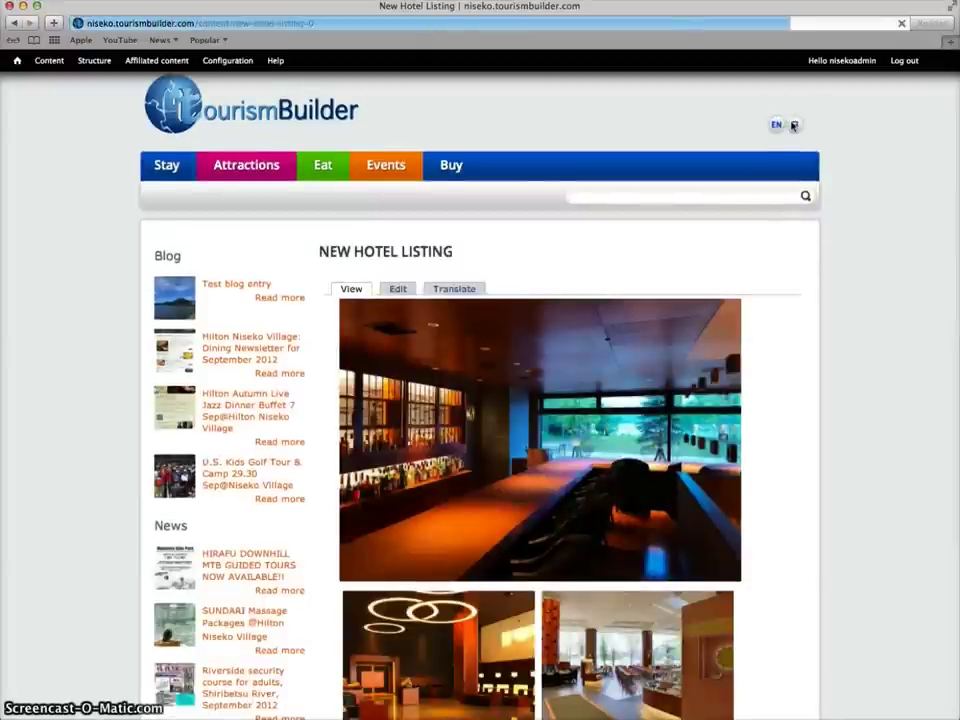
{"action": "scroll", "coordinate": [842, 208], "scroll_direction": "down", "scroll_amount": 12}
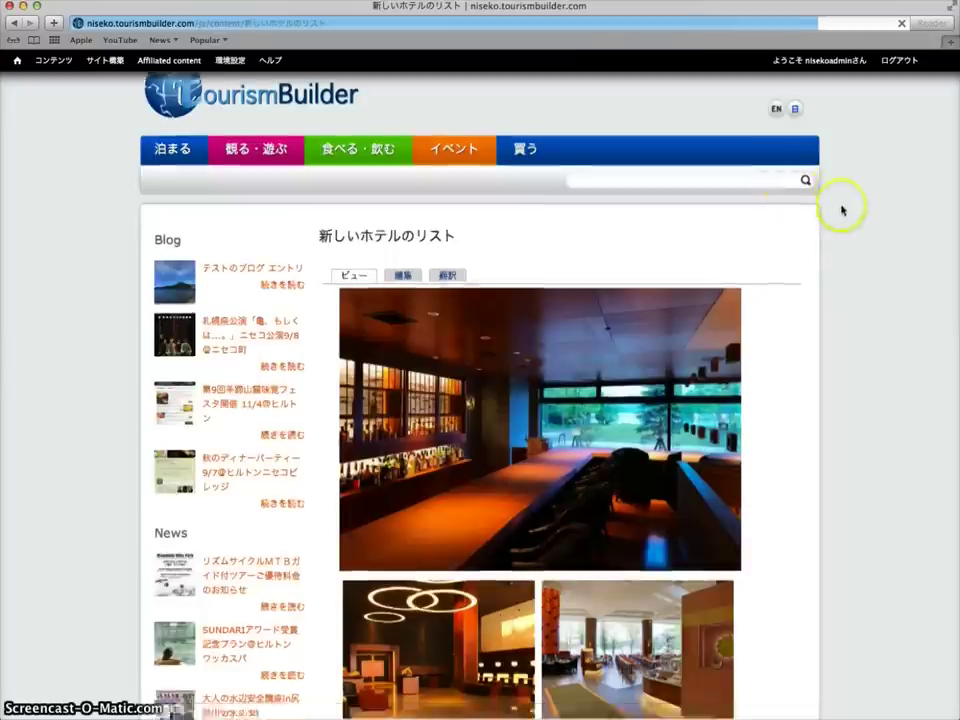
{"action": "scroll", "coordinate": [842, 208], "scroll_direction": "down", "scroll_amount": 2}
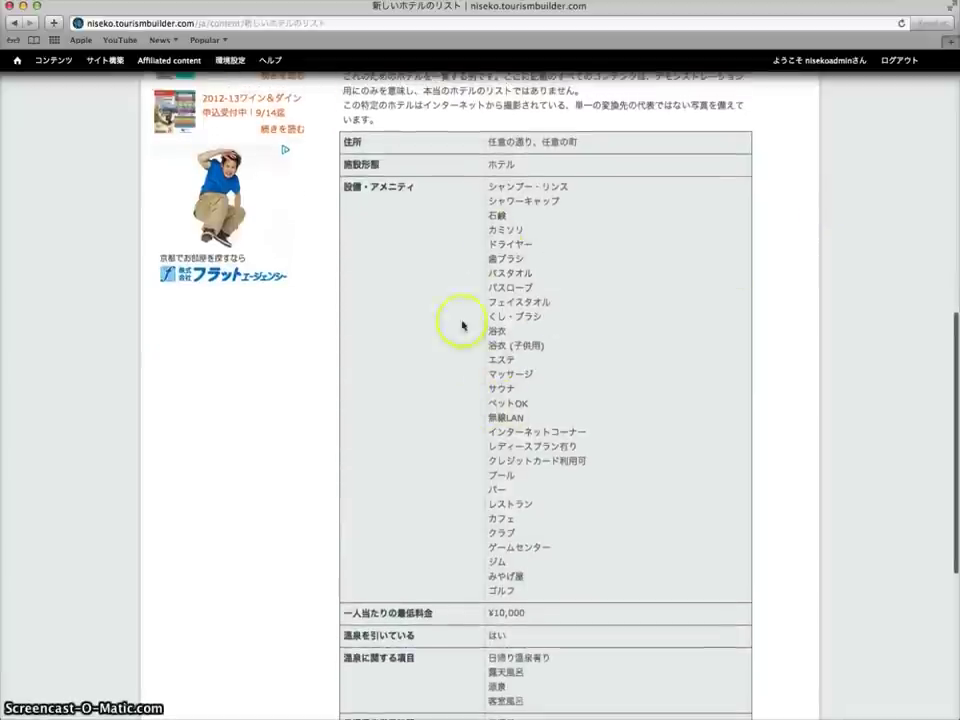
{"action": "scroll", "coordinate": [564, 428], "scroll_direction": "down", "scroll_amount": 2}
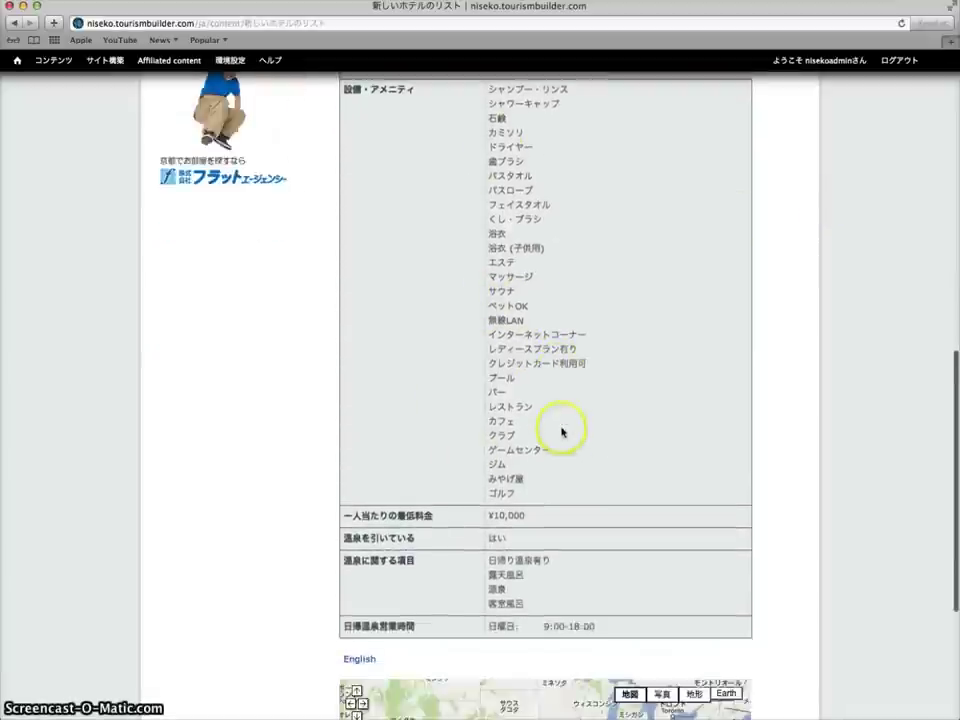
{"action": "scroll", "coordinate": [564, 432], "scroll_direction": "up", "scroll_amount": 10}
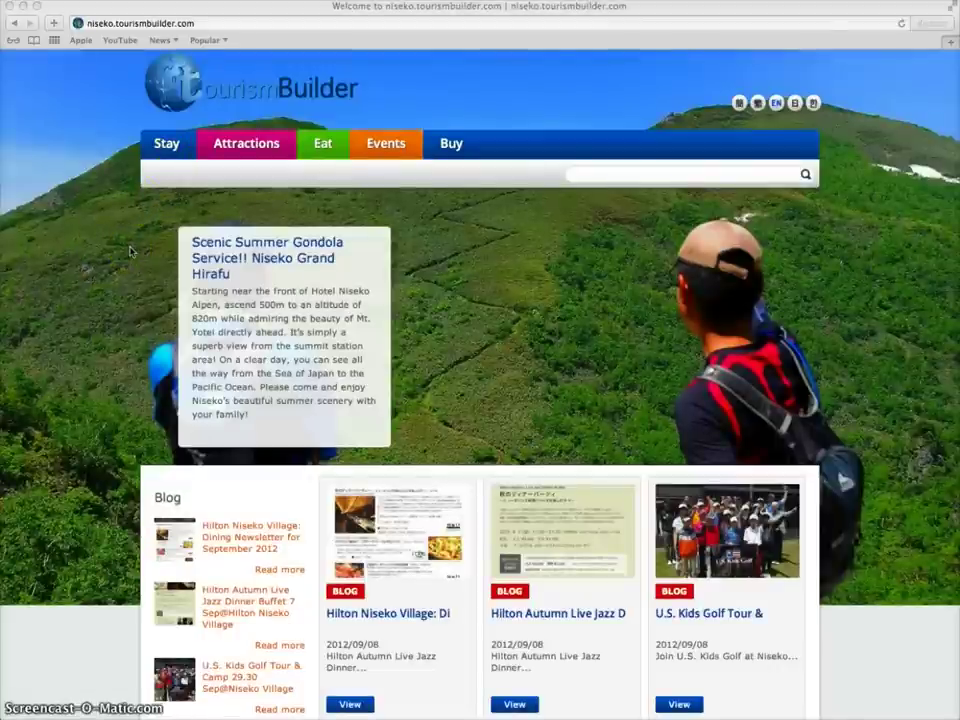
Look through the Niseko home page's blog, events, news and advertisement, and browse the Stay listings.
{"action": "scroll", "coordinate": [130, 251], "scroll_direction": "down", "scroll_amount": 6}
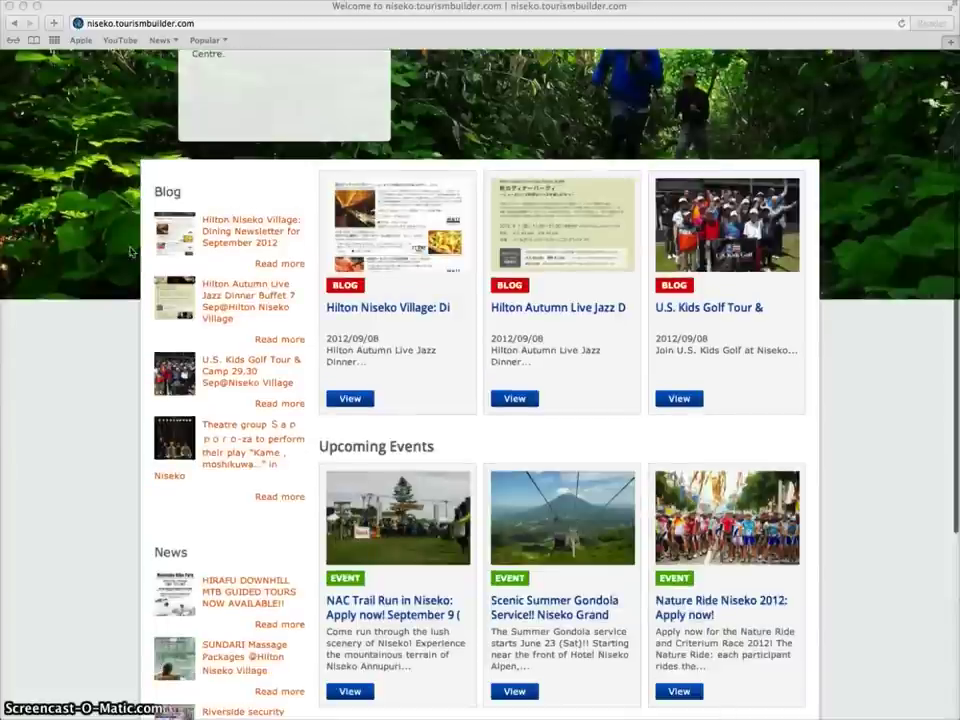
{"action": "scroll", "coordinate": [130, 251], "scroll_direction": "down", "scroll_amount": 7}
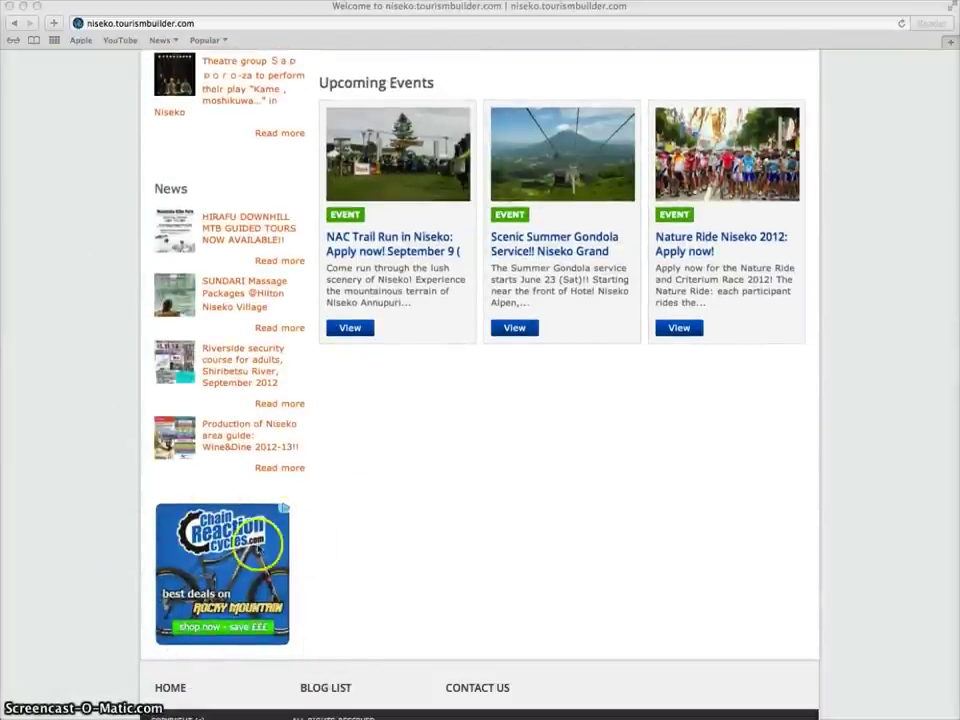
{"action": "scroll", "coordinate": [354, 515], "scroll_direction": "up", "scroll_amount": 13}
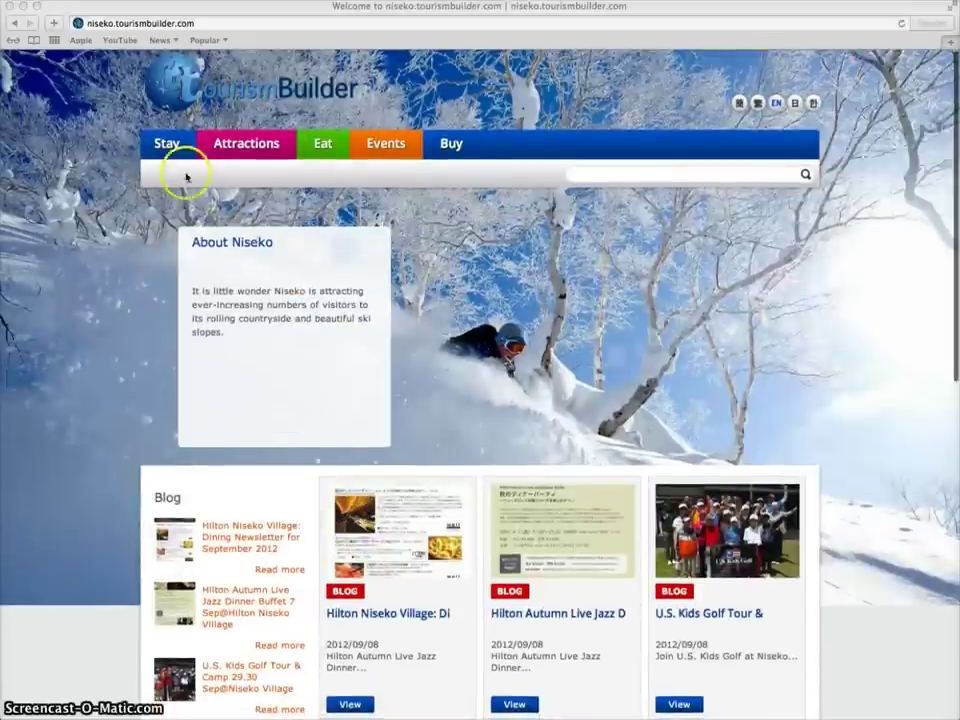
{"action": "left_click", "coordinate": [164, 146]}
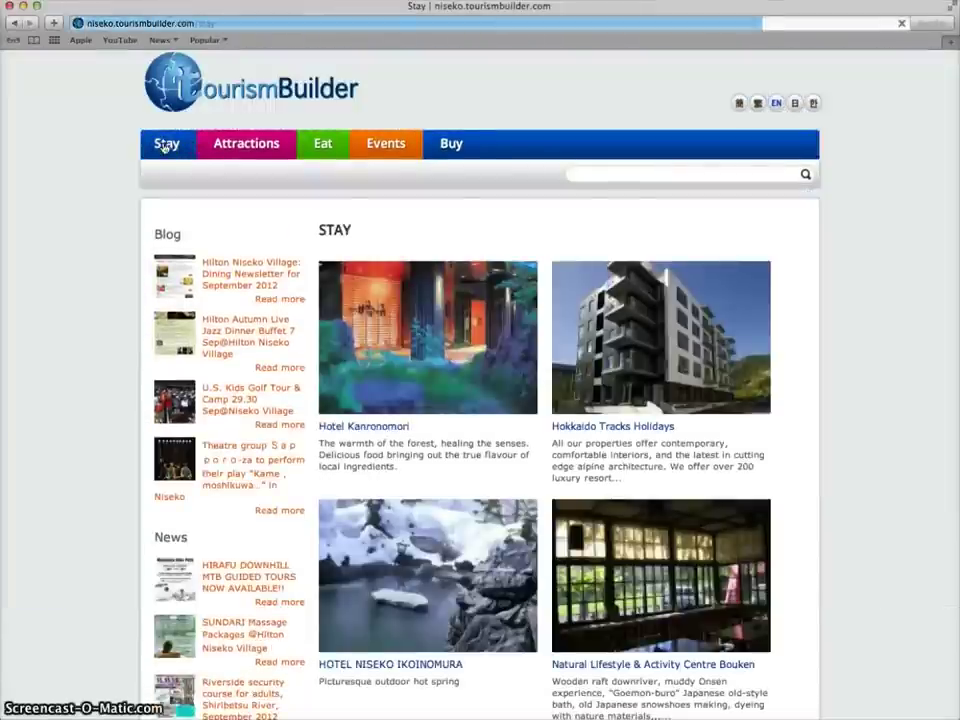
{"action": "scroll", "coordinate": [190, 290], "scroll_direction": "down", "scroll_amount": 5}
{"action": "scroll", "coordinate": [200, 306], "scroll_direction": "down", "scroll_amount": 3}
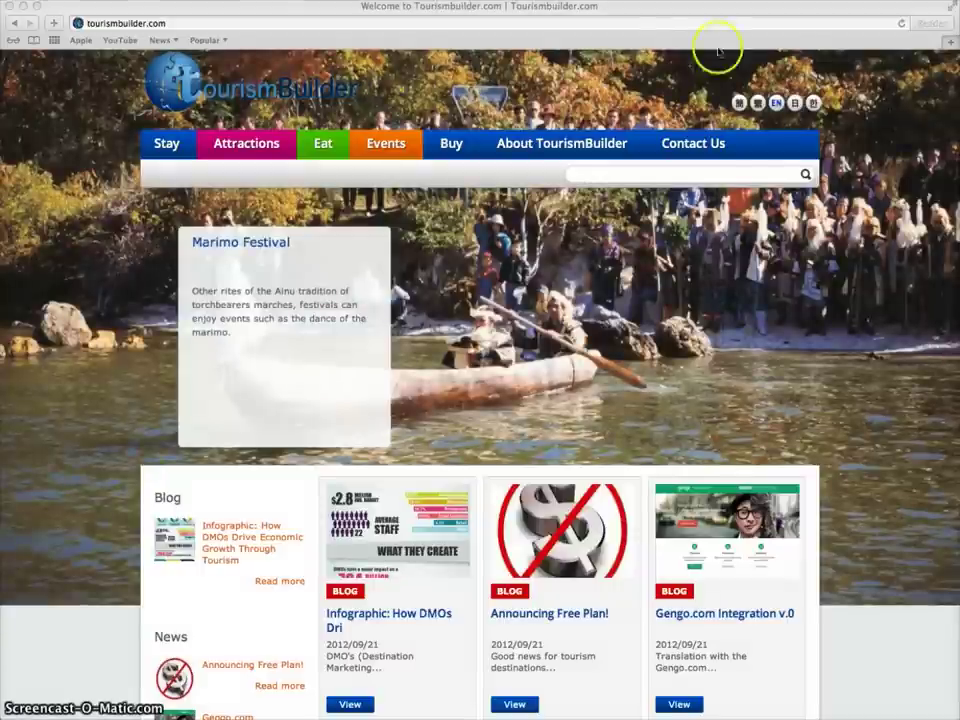
View the free-trial form on the main TourismBuilder site's Contact Us page, and open the site's Structure administration page.
{"action": "left_click", "coordinate": [678, 147]}
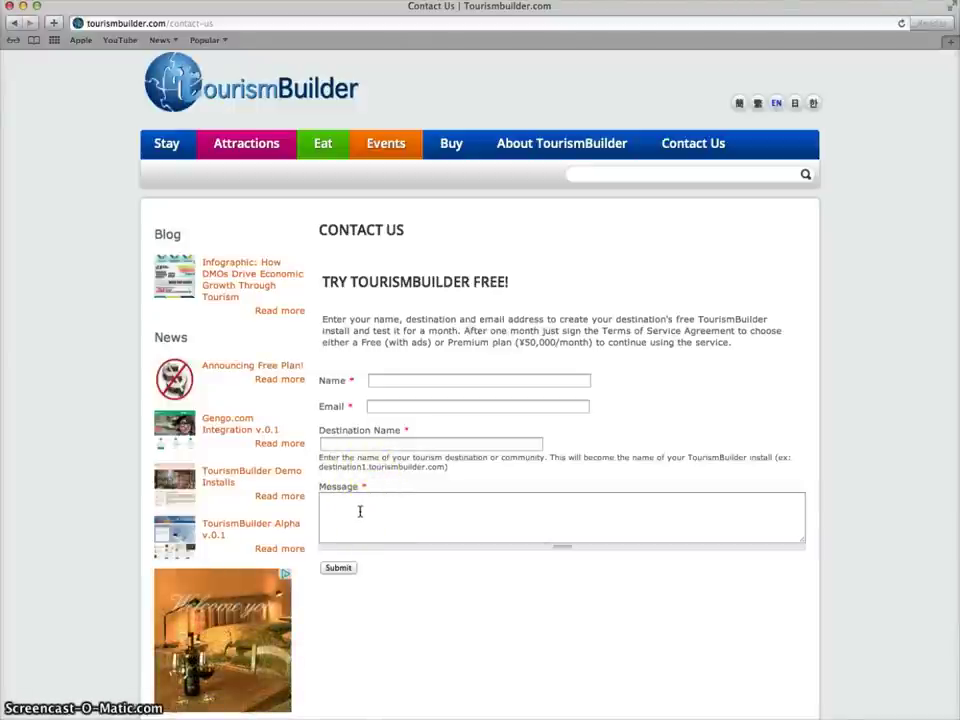
{"action": "left_click", "coordinate": [51, 677]}
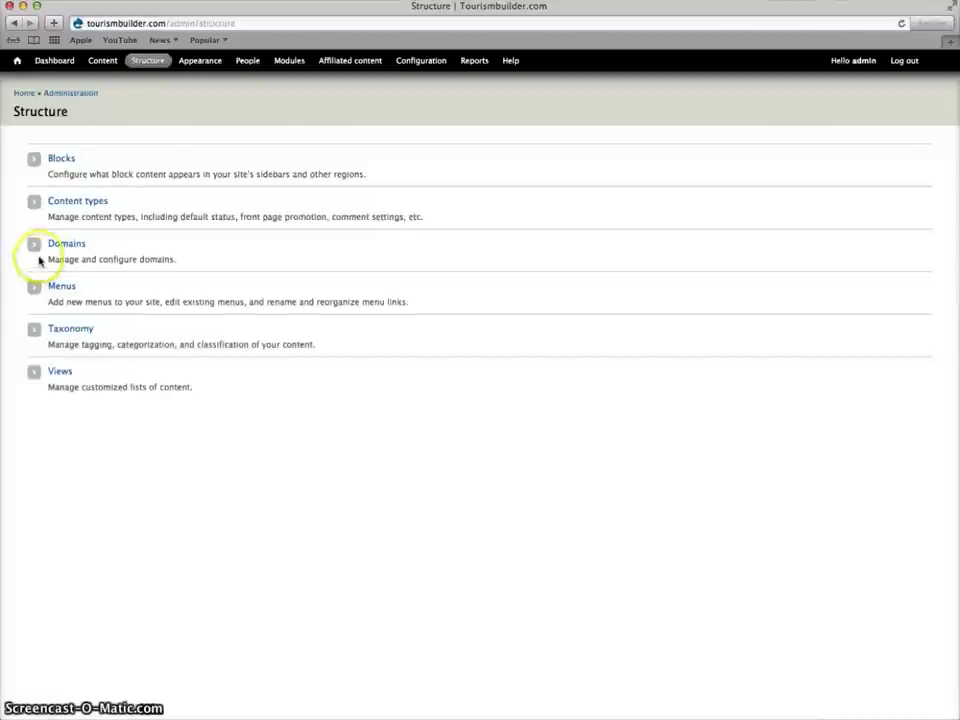
Create and save a domain record with both the domain and name set to newyork.tourismbuilder.com, using http and active status.
{"action": "left_click", "coordinate": [52, 246]}
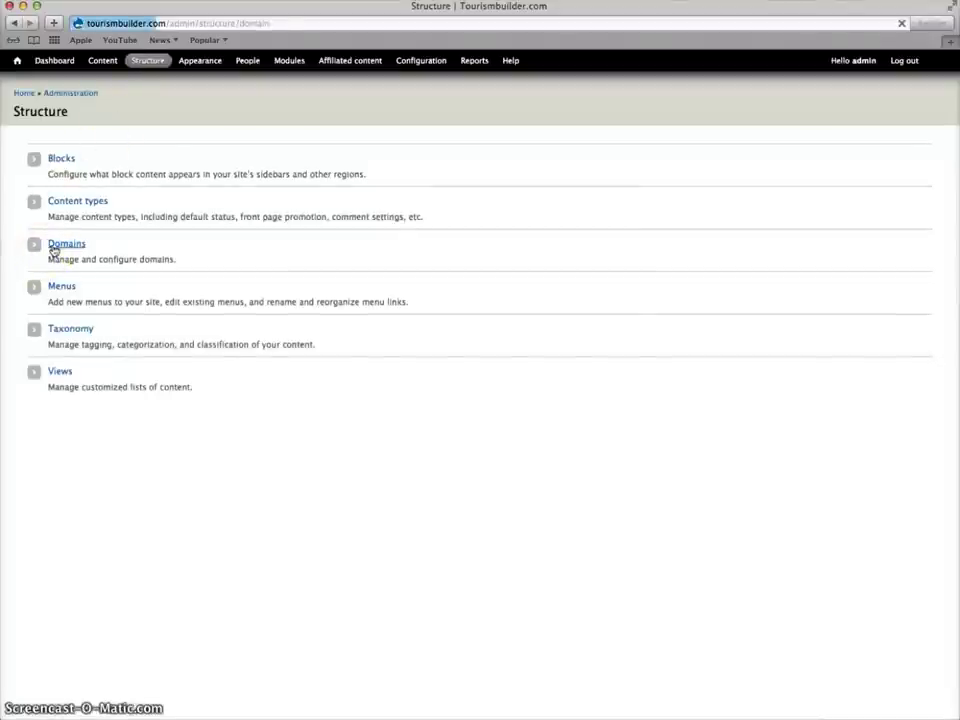
{"action": "left_click", "coordinate": [84, 166]}
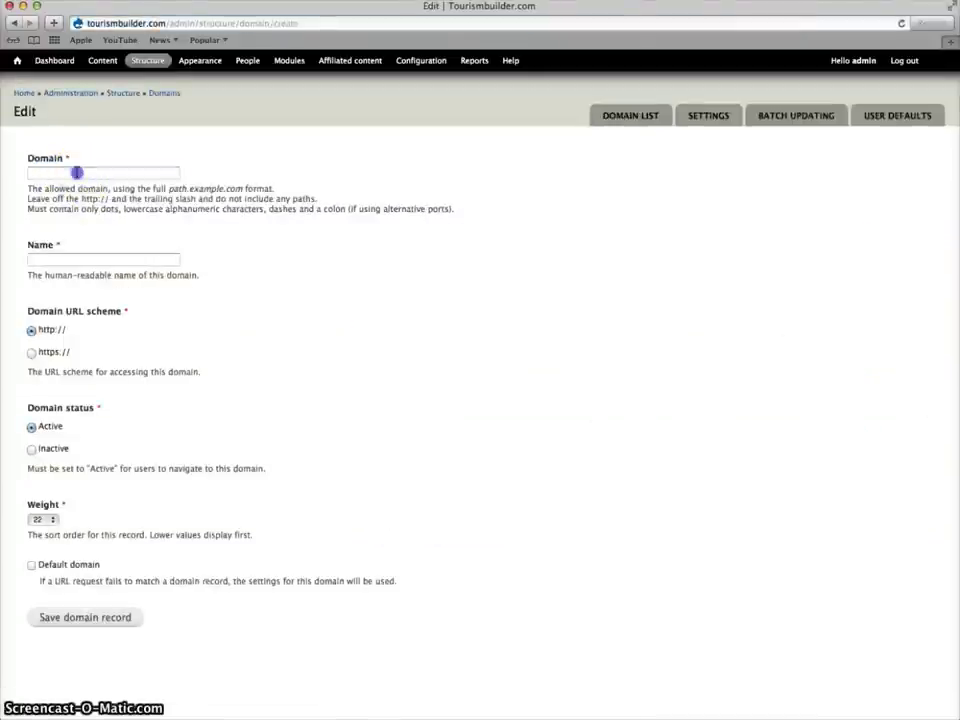
{"action": "left_click", "coordinate": [77, 172]}
{"action": "type", "text": "new"}
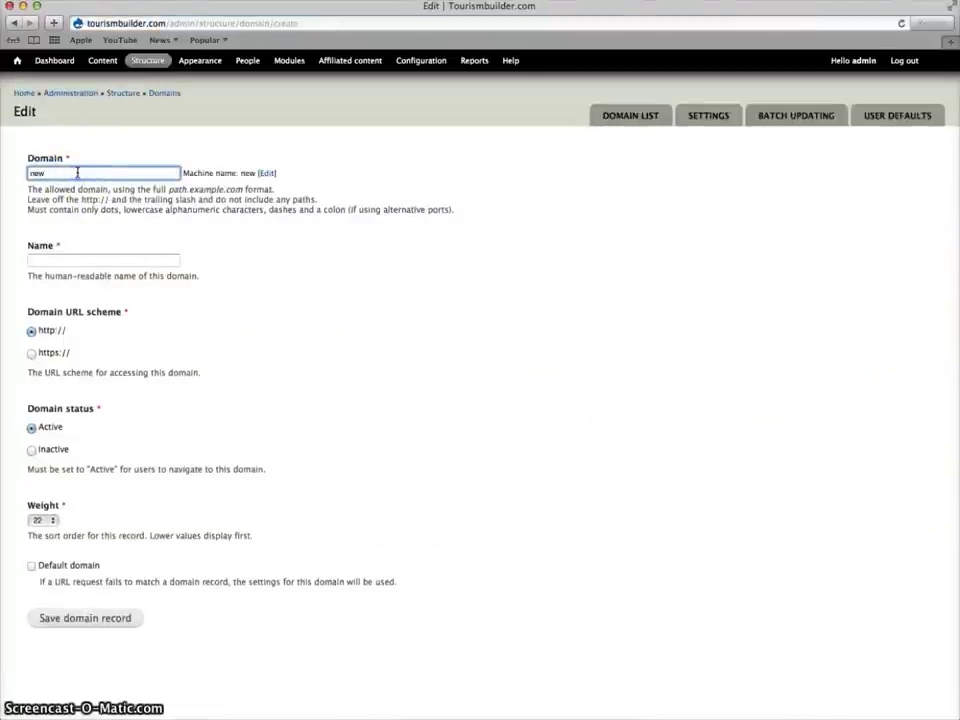
{"action": "type", "text": "yorl"}
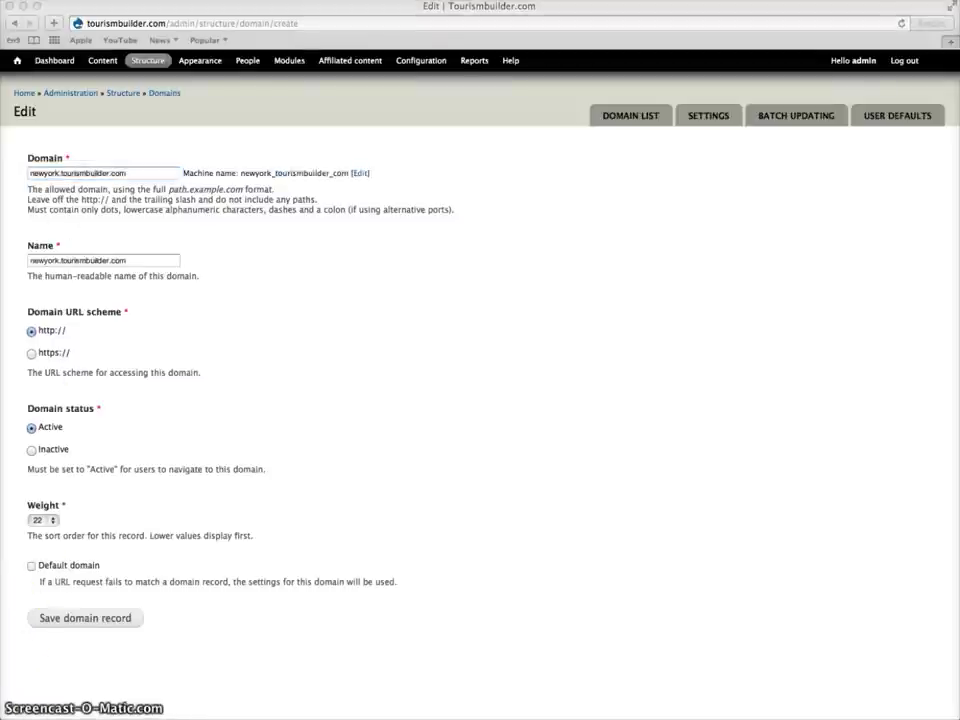
{"action": "left_click", "coordinate": [74, 619]}
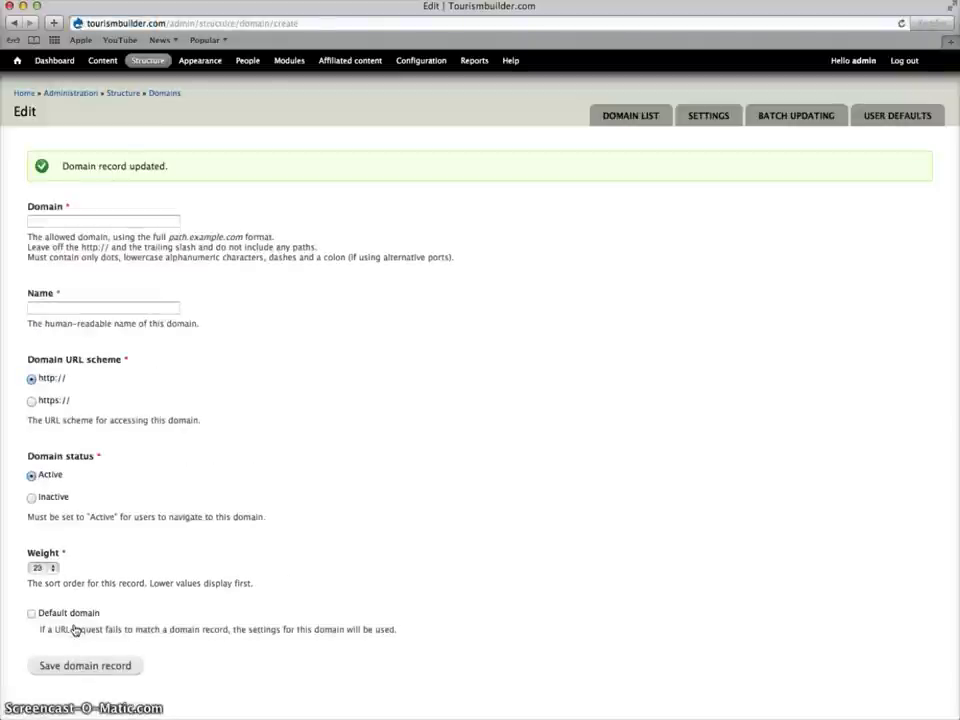
{"action": "left_click", "coordinate": [31, 695]}
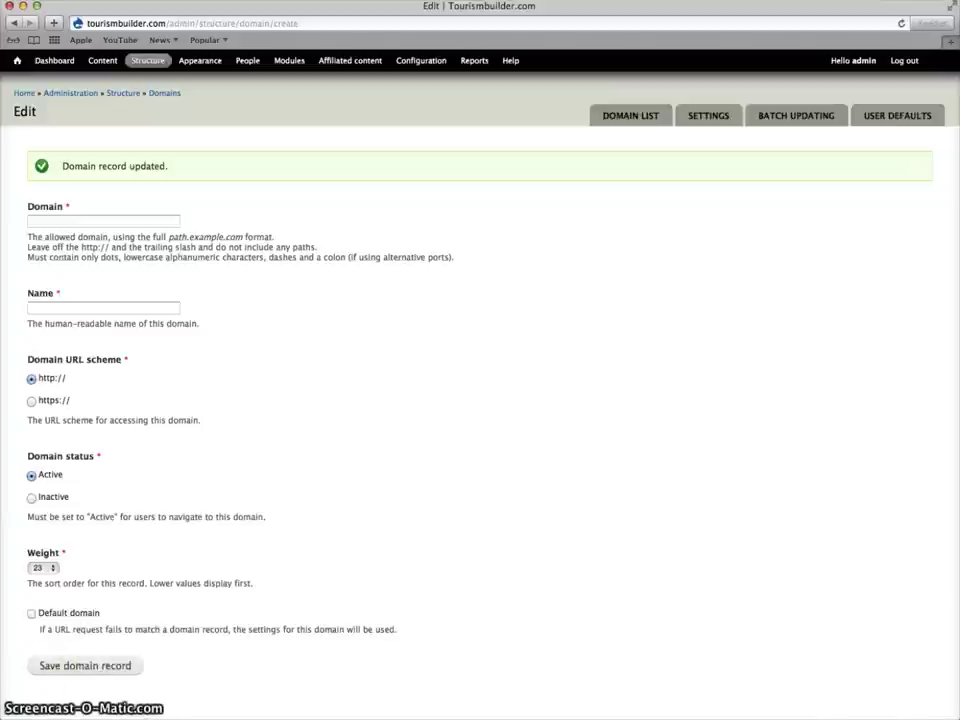
Open the new destination site at newyork.tourismbuilder.com to view its home page.
{"action": "key", "text": "super+l"}
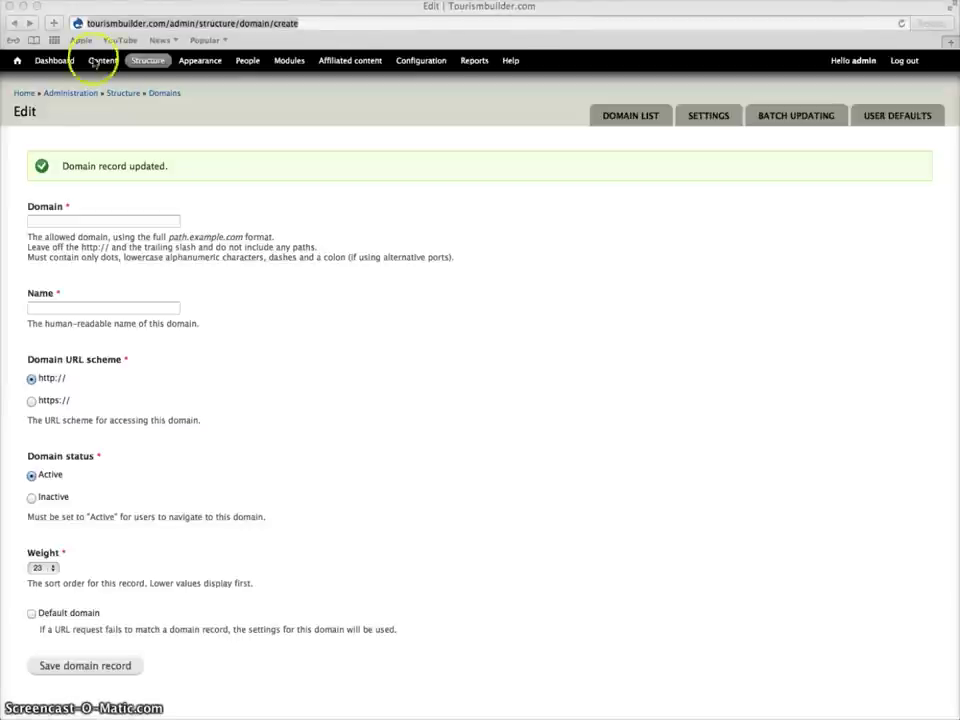
{"action": "left_click", "coordinate": [100, 24]}
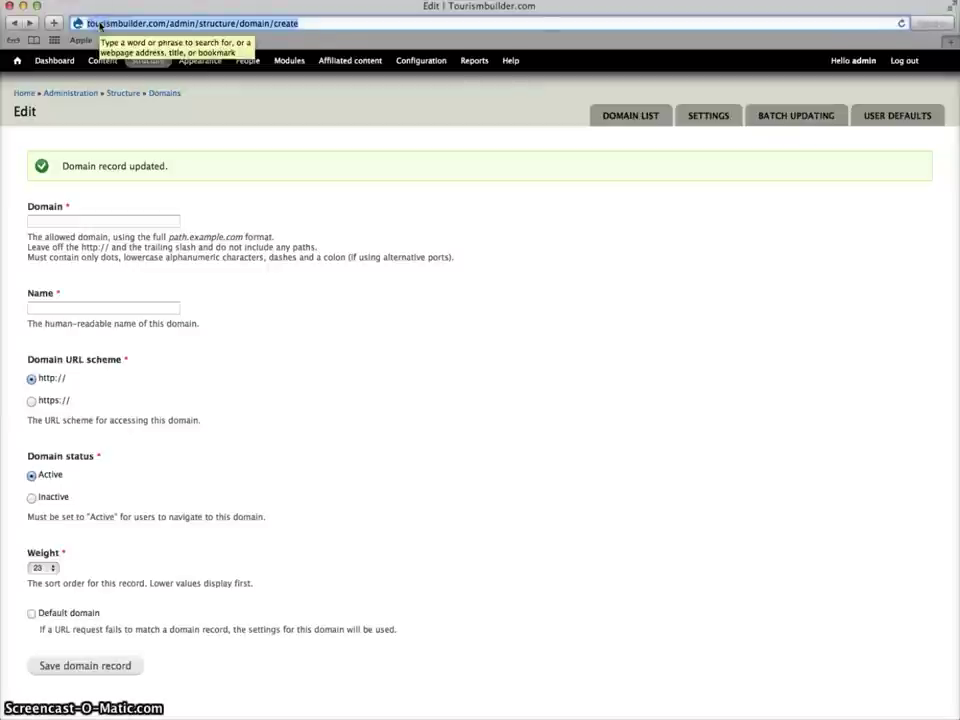
{"action": "type", "text": "newyork.tourismbuilder.com"}
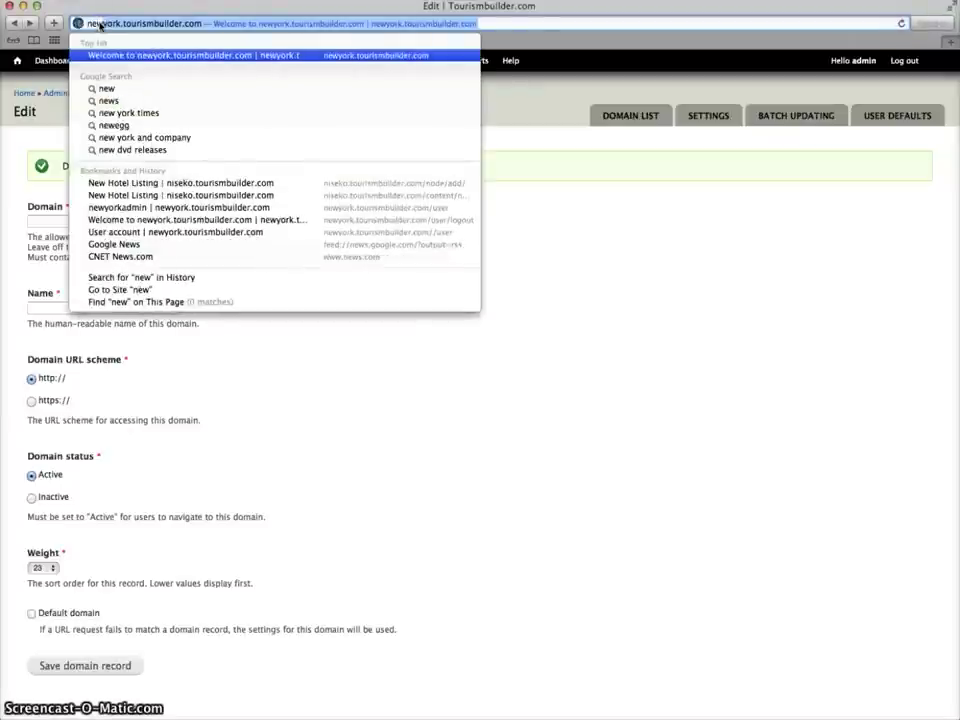
{"action": "key", "text": "Return"}
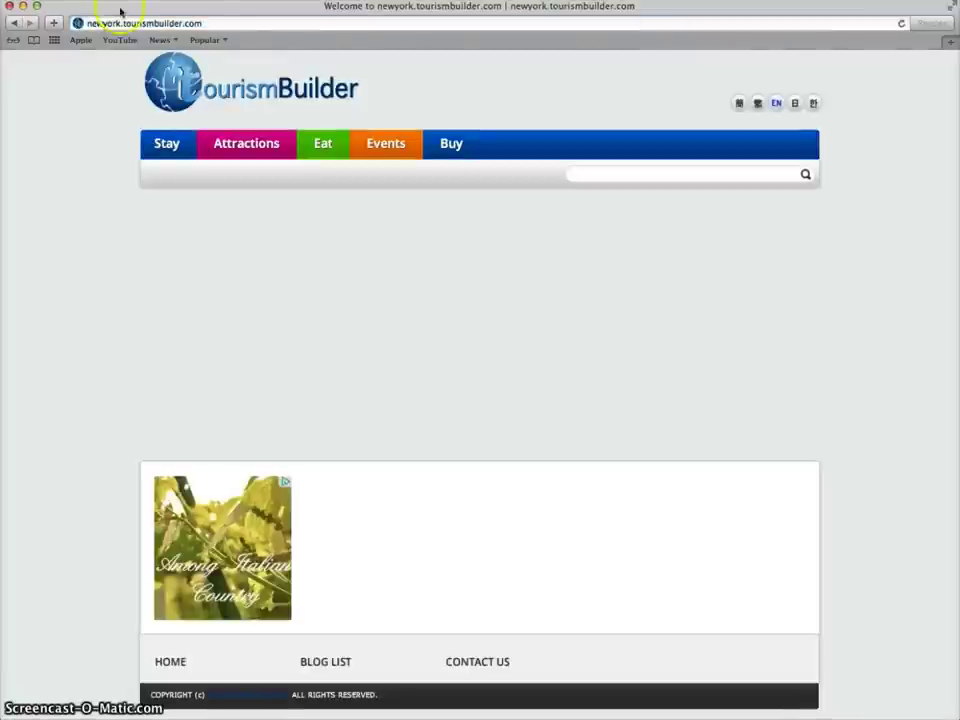
Open the New York site's user login page and log in with the prefilled site administrator credentials.
{"action": "left_click", "coordinate": [251, 22]}
{"action": "left_click", "coordinate": [251, 16]}
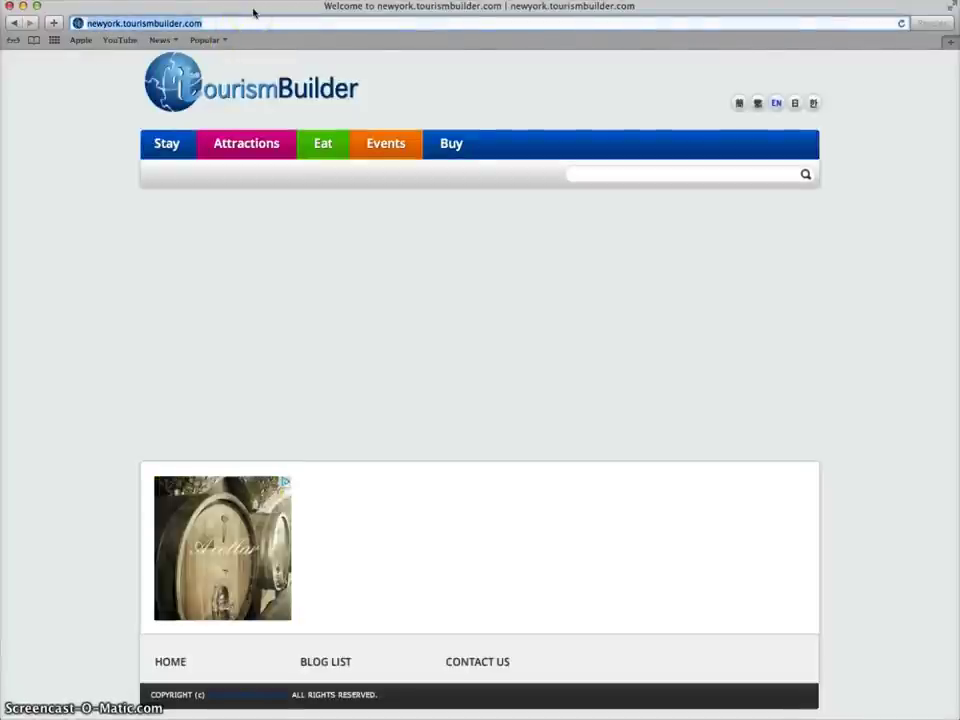
{"action": "type", "text": "//"}
{"action": "key", "text": "Return"}
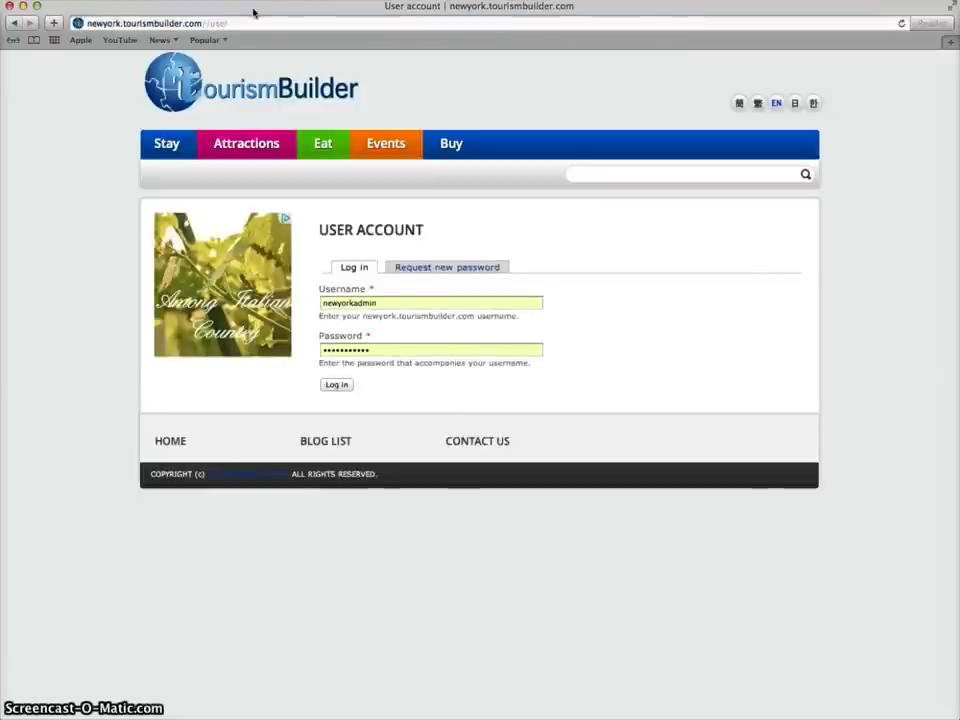
{"action": "left_click", "coordinate": [337, 386]}
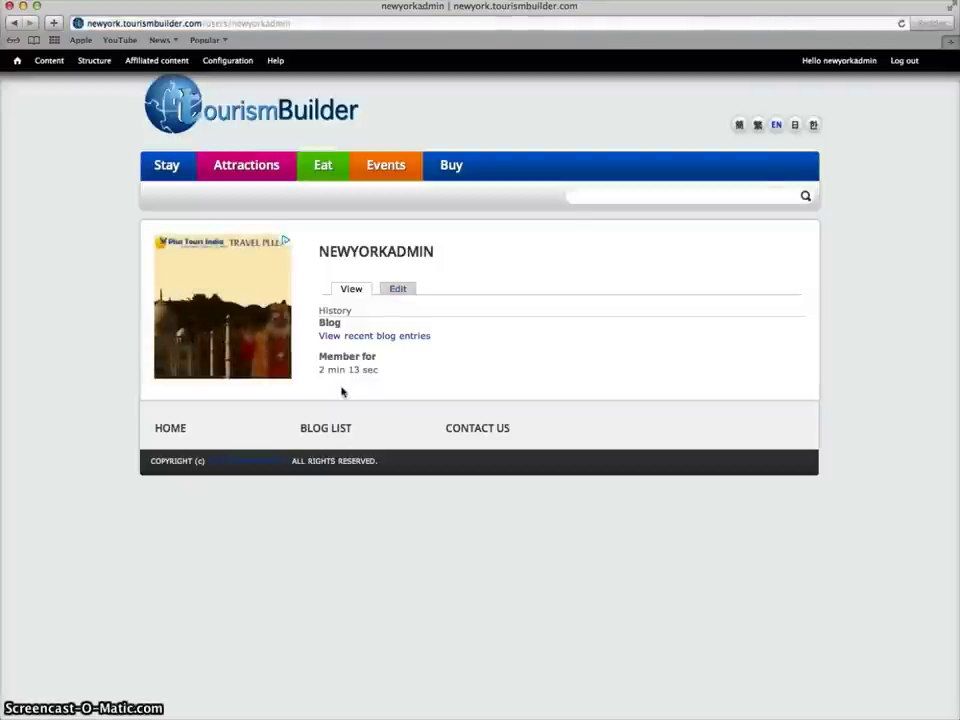
{"action": "left_click", "coordinate": [341, 392]}
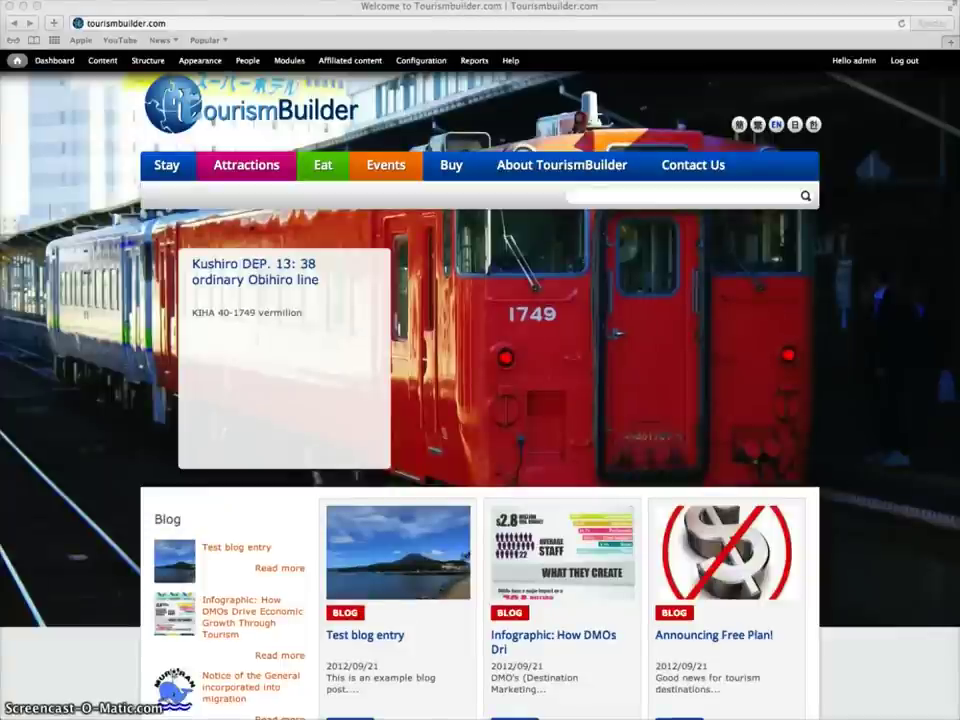